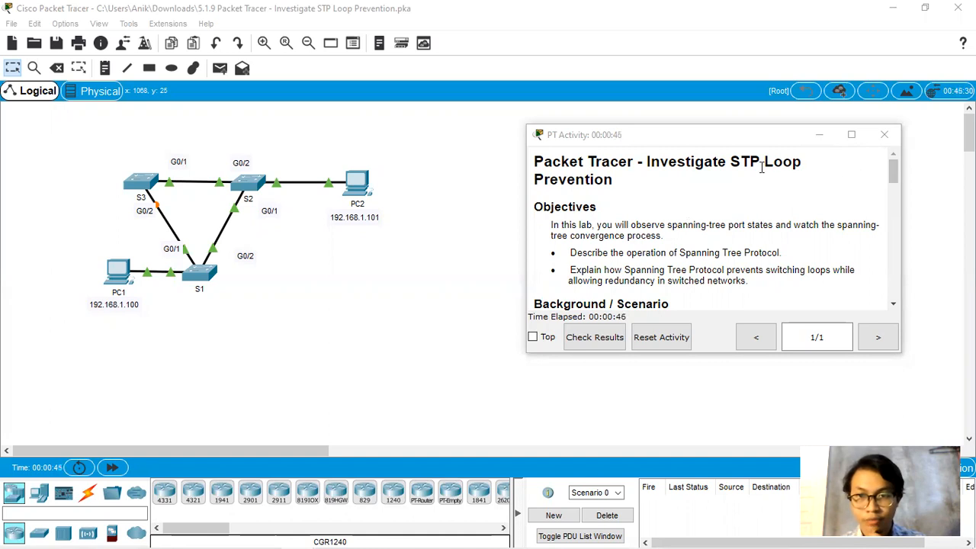
Step: Verify connectivity by pinging PC2 at 192.168.1.101 from PC1's command prompt, and close the PC1 window
drag(894, 170, 888, 199)
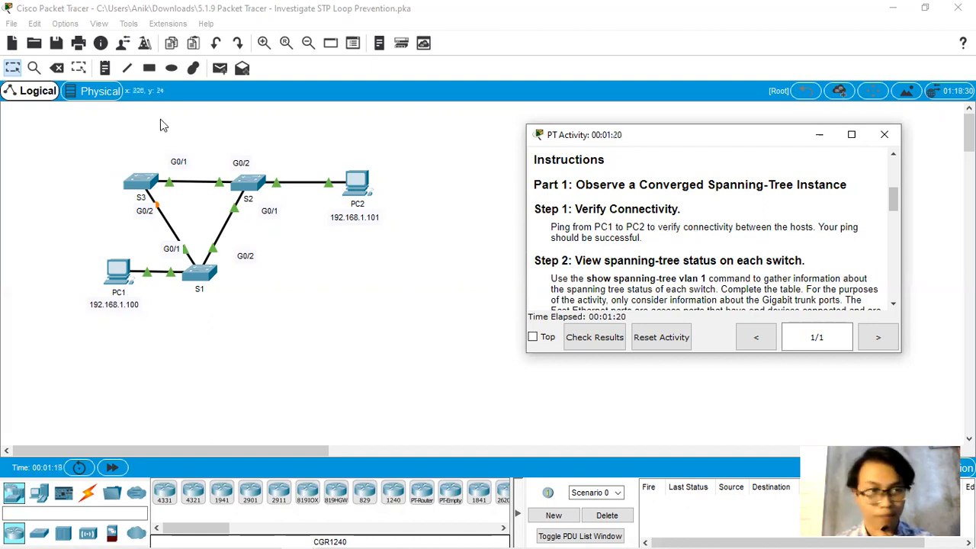
click(126, 272)
click(617, 172)
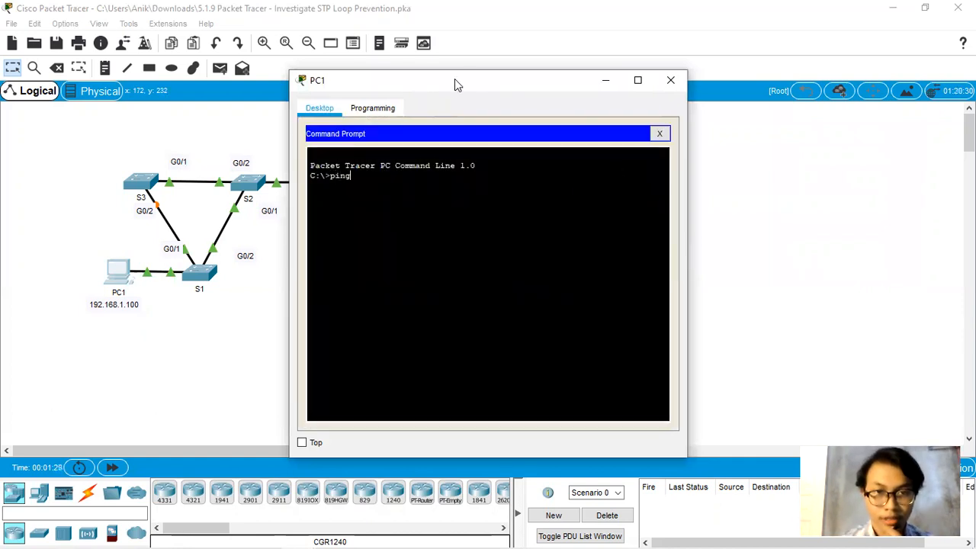
drag(456, 80, 660, 101)
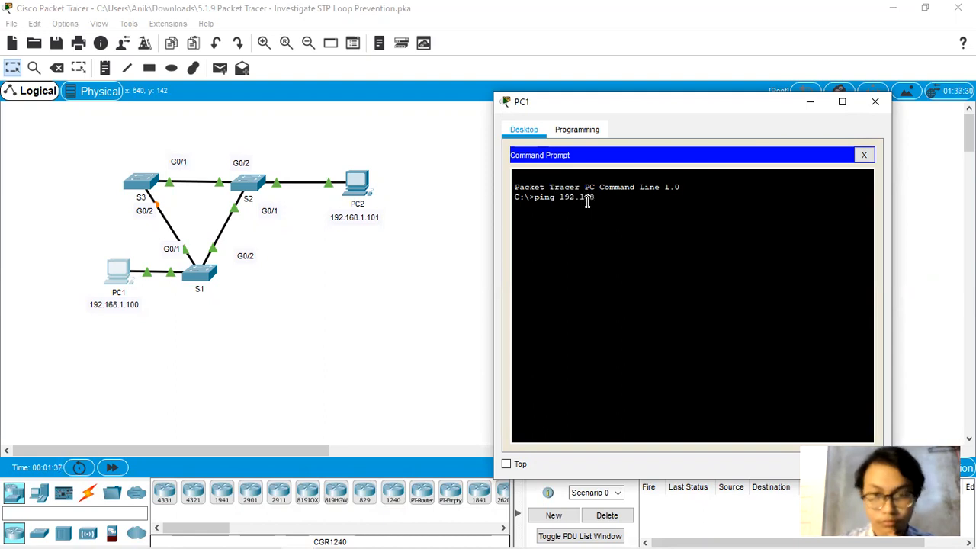
text(1.101)
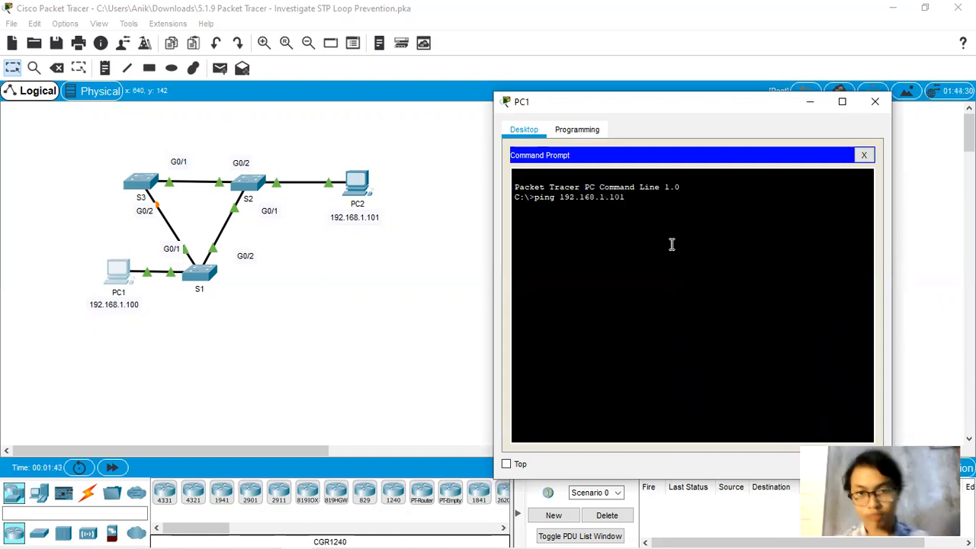
key(Return)
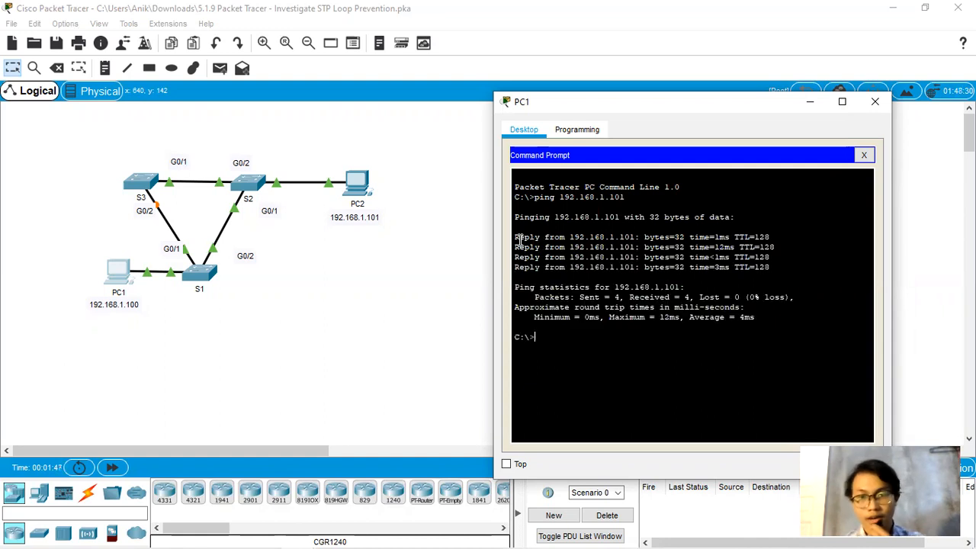
drag(668, 101, 451, 98)
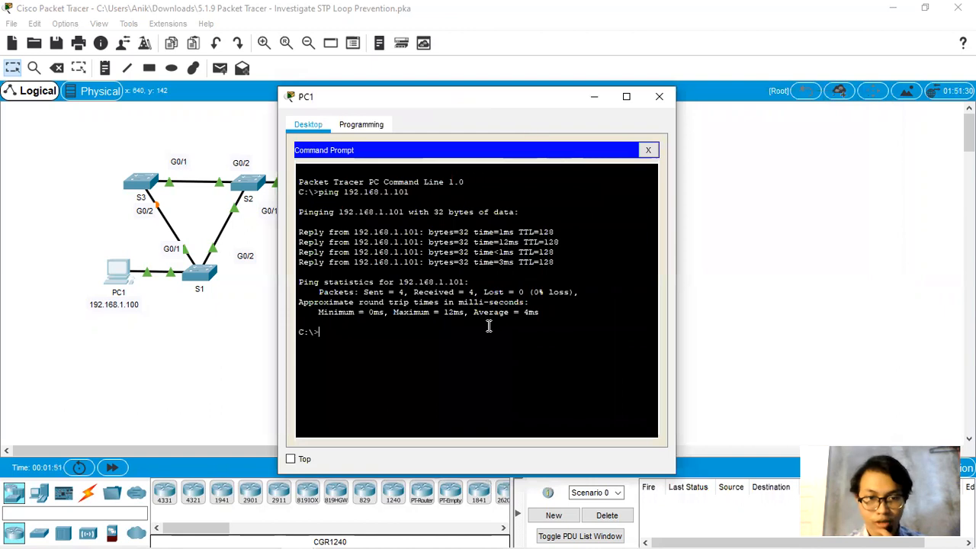
click(661, 95)
Step: Read the activity's Step 2 instructions on viewing spanning-tree status, including the switch port table
mouse_move(311, 528)
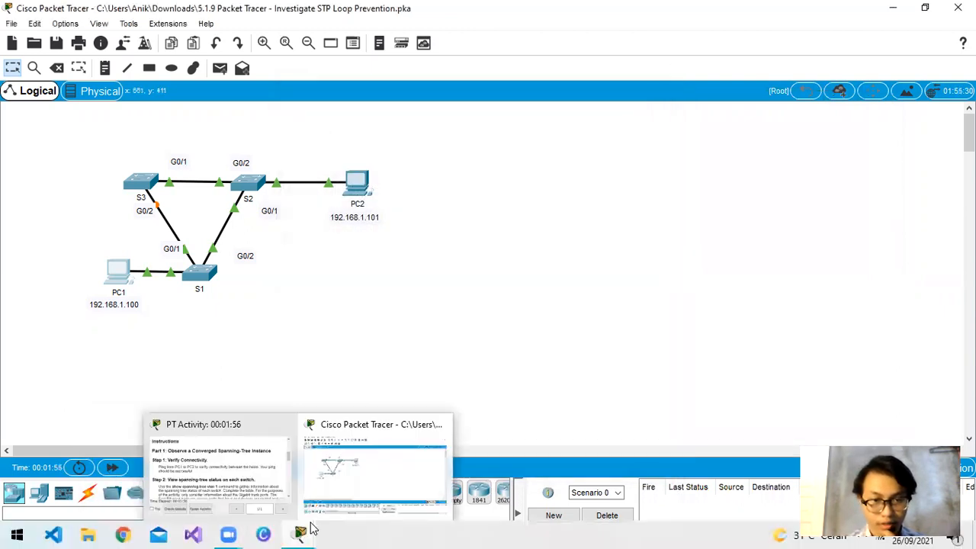
click(217, 465)
drag(892, 200, 892, 212)
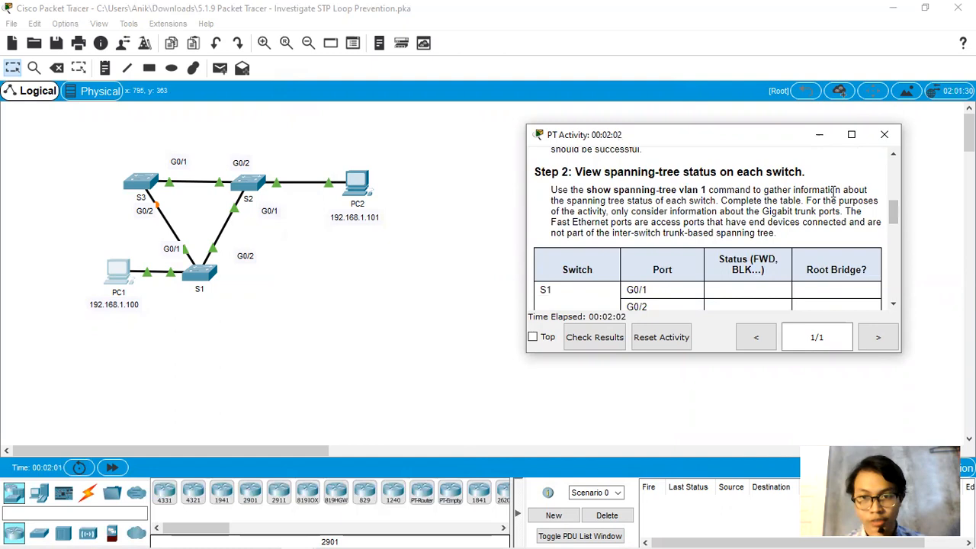
mouse_move(894, 222)
mouse_down()
mouse_move(894, 210)
mouse_move(892, 229)
mouse_up()
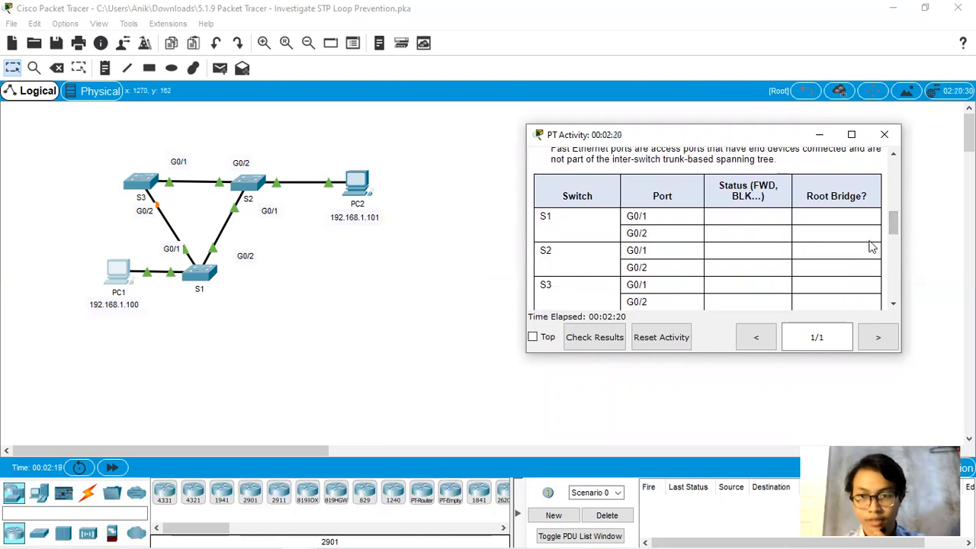
drag(897, 232, 895, 205)
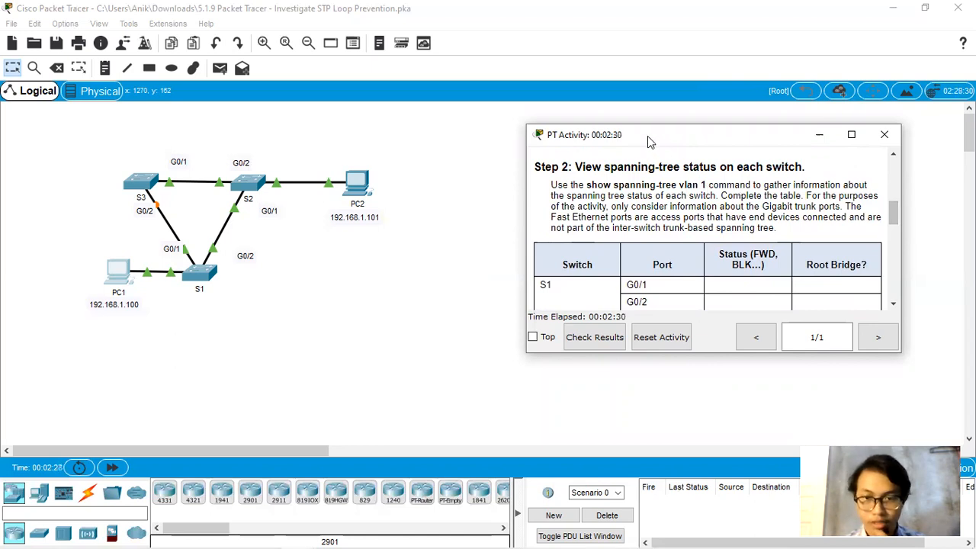
drag(643, 138, 678, 148)
drag(928, 223, 924, 235)
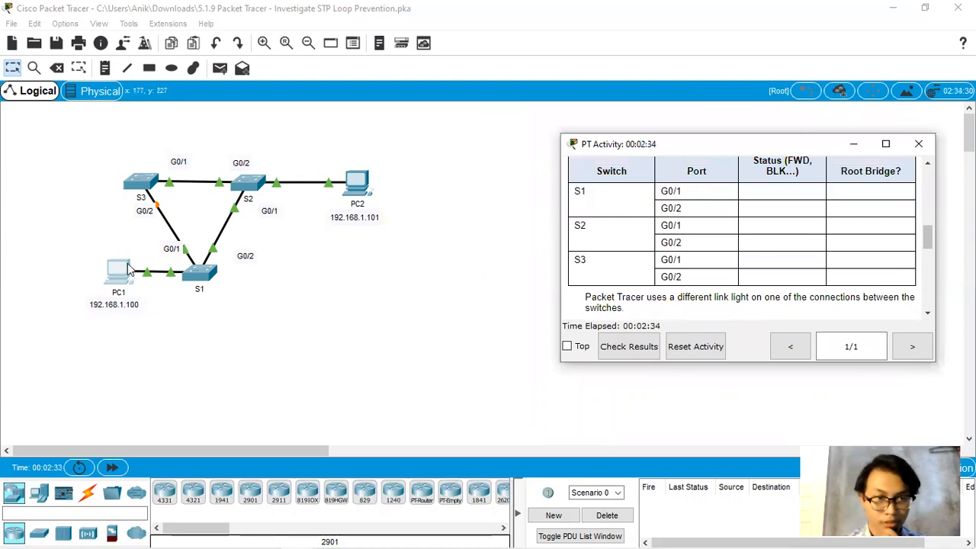
Step: Open switch S1's command line and enter privileged EXEC mode with enable
click(205, 276)
click(204, 273)
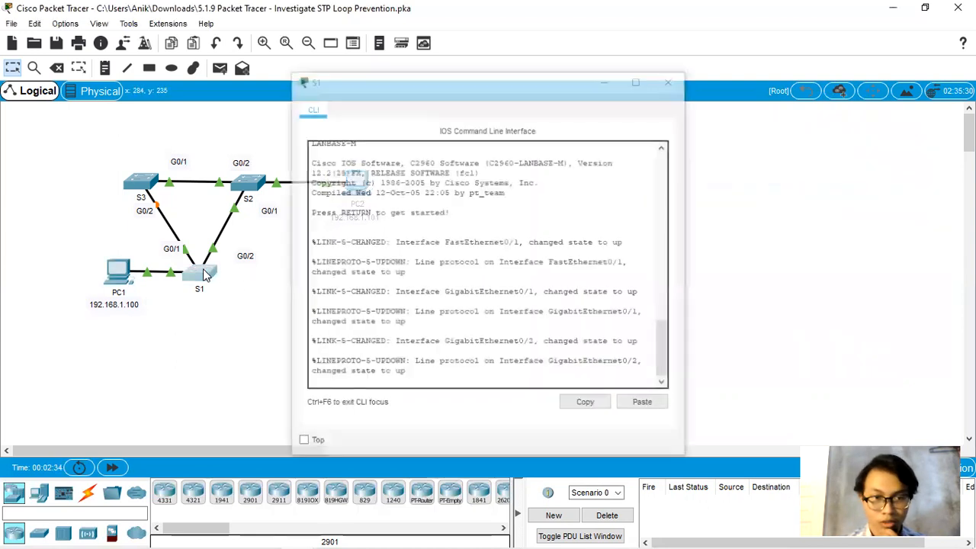
mouse_move(336, 514)
click(301, 534)
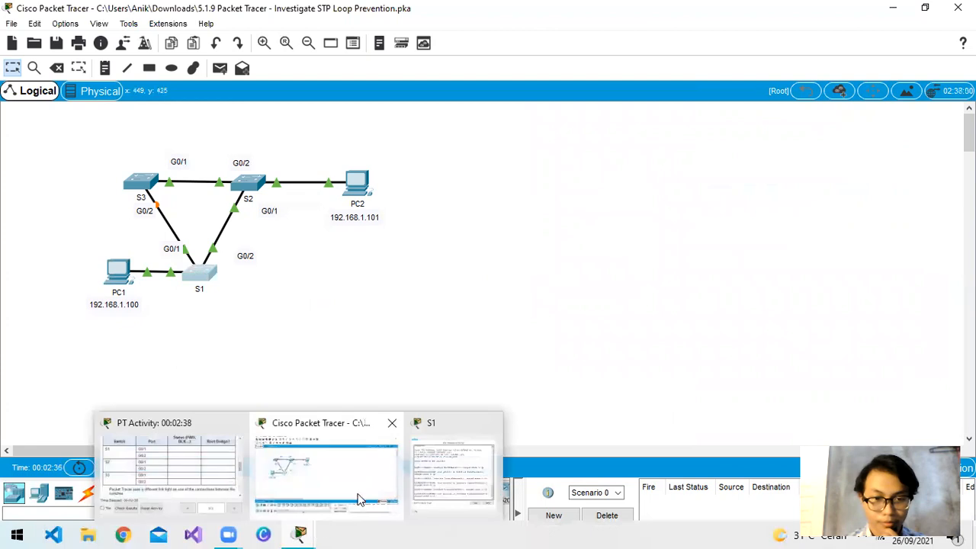
click(428, 482)
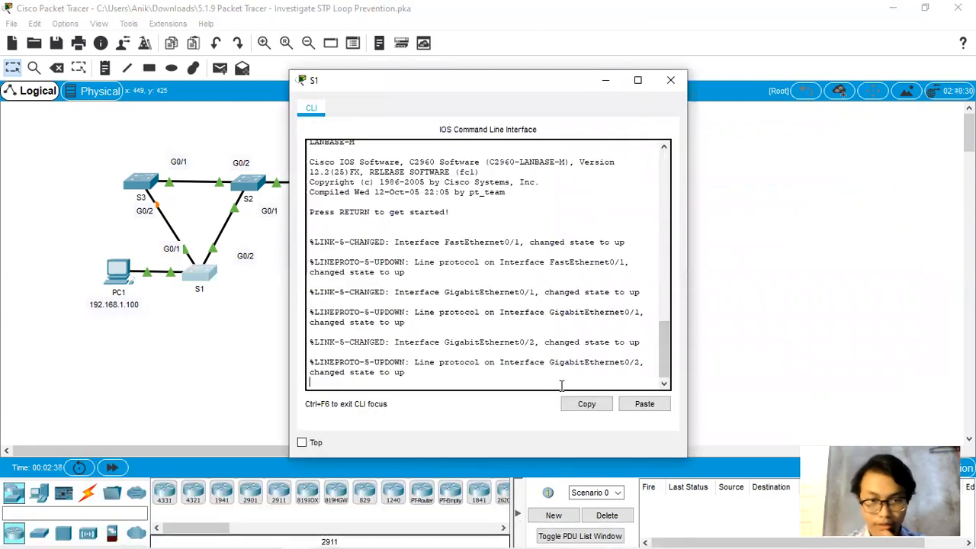
key(Return)
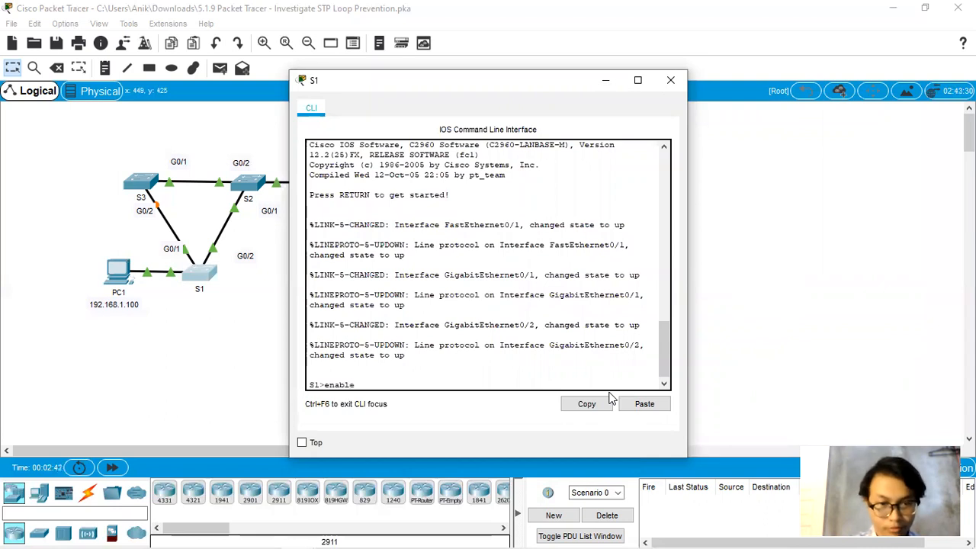
key(Return)
Step: Copy the show spanning-tree vlan 1 command from the activity instructions and run it on S1
mouse_move(303, 532)
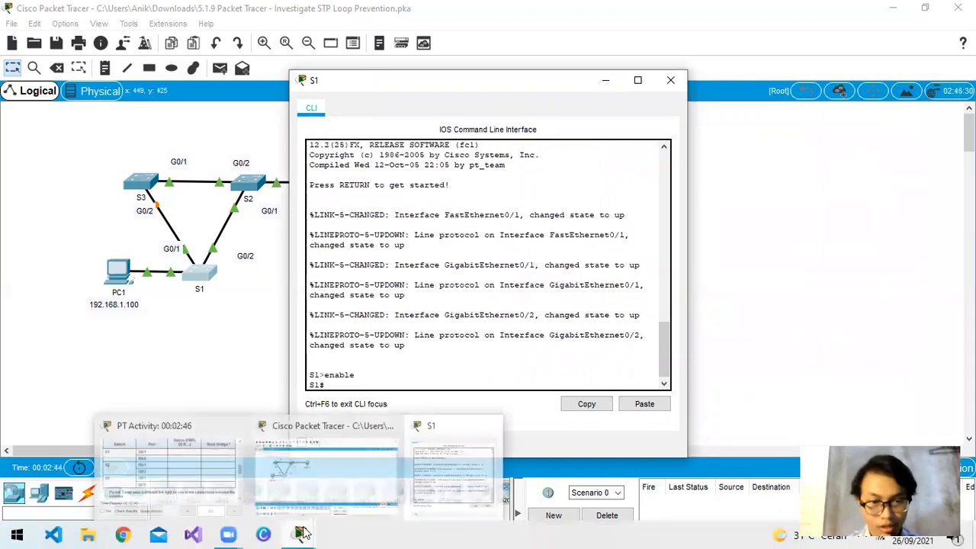
click(179, 488)
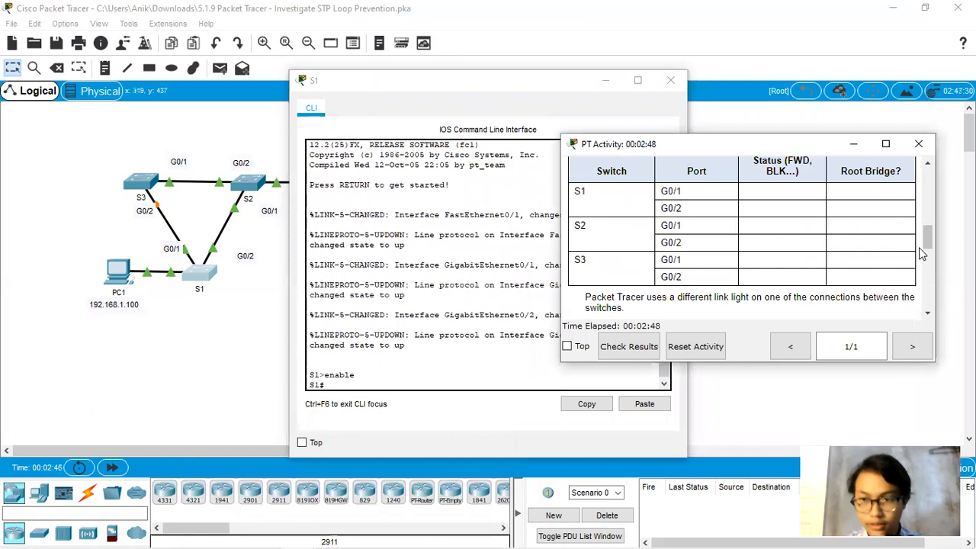
drag(927, 242, 927, 222)
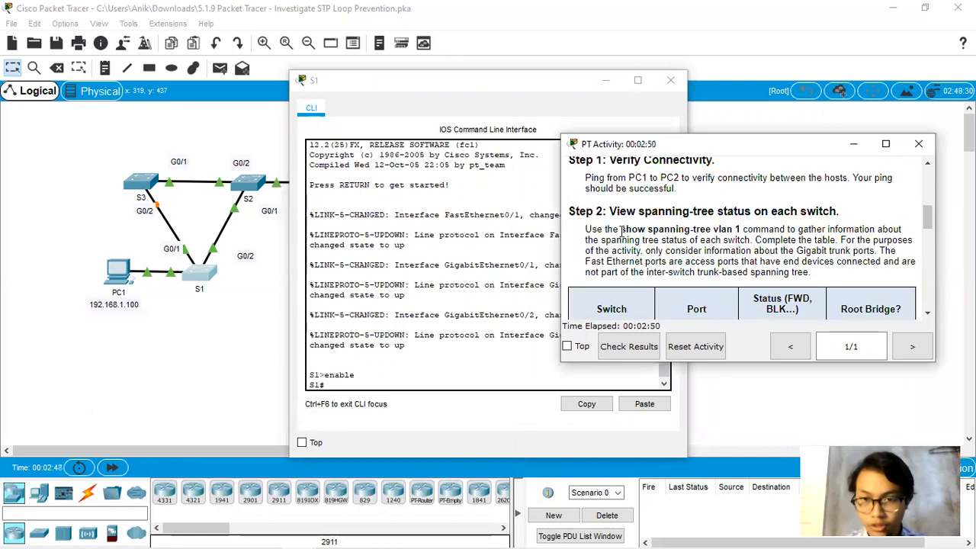
drag(621, 230, 736, 228)
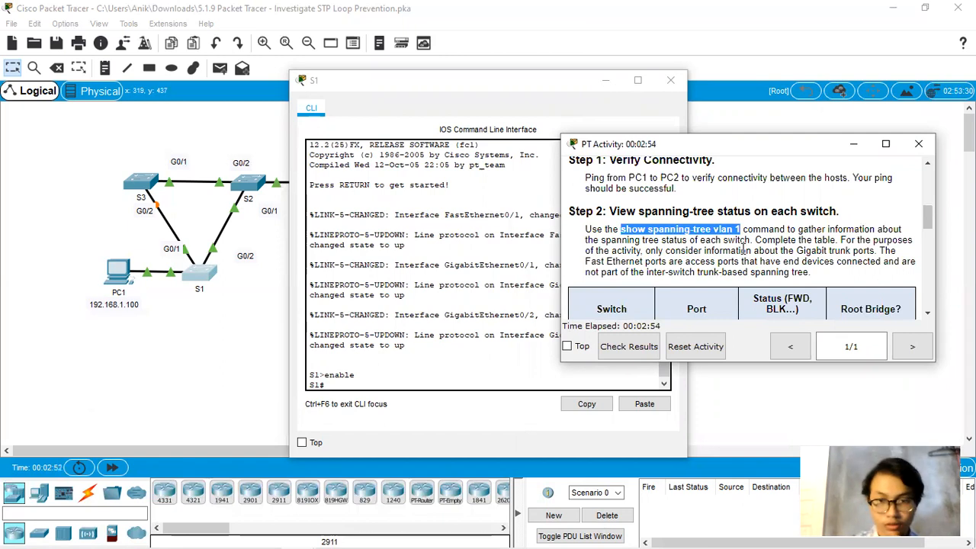
click(397, 389)
right_click(395, 388)
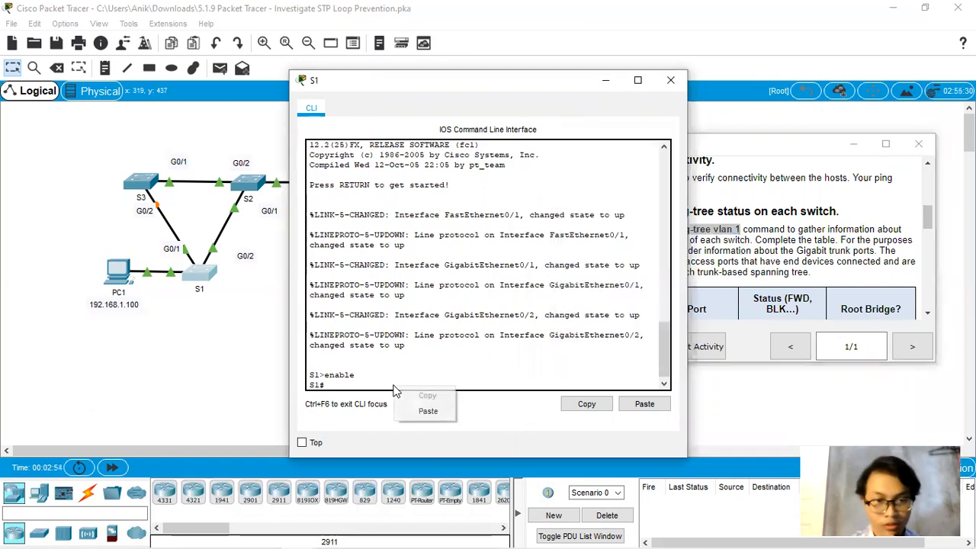
click(424, 410)
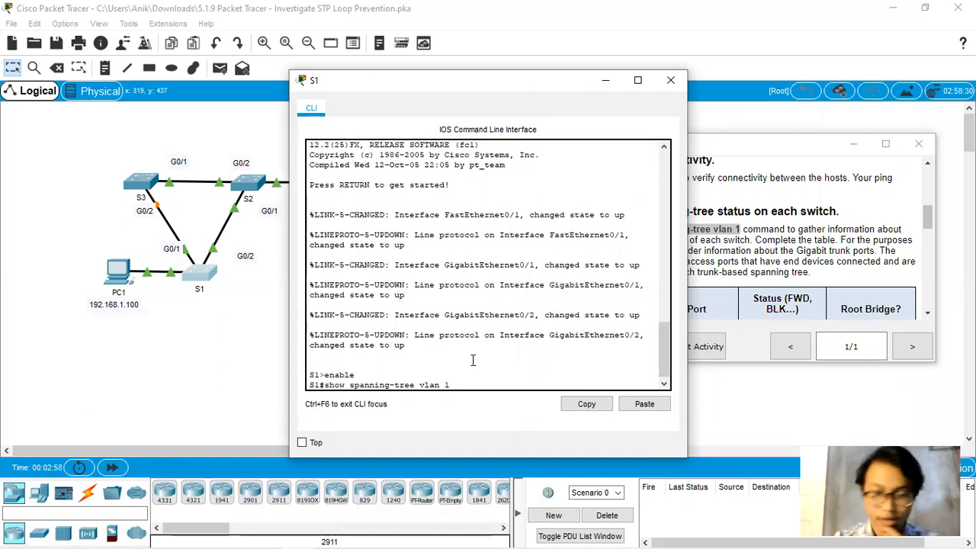
key(Return)
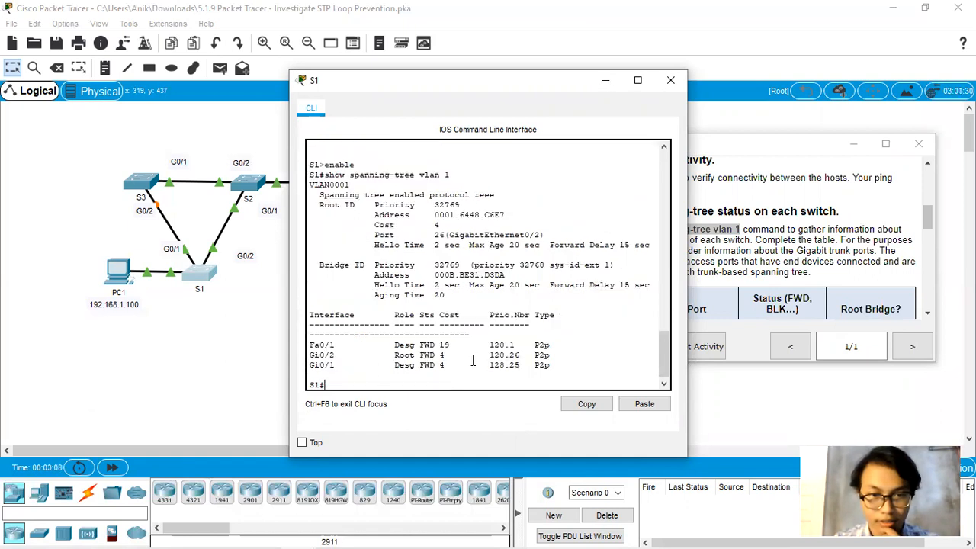
Step: Place the S1 console beside the activity instructions and compare its spanning-tree output with the Step 2 table
click(706, 146)
click(476, 84)
drag(476, 83, 351, 84)
click(682, 153)
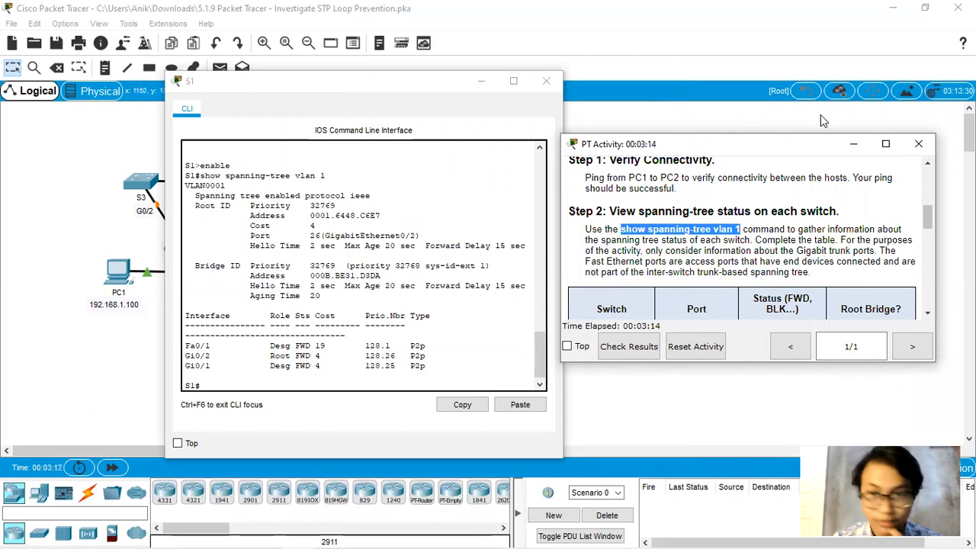
drag(927, 208, 926, 226)
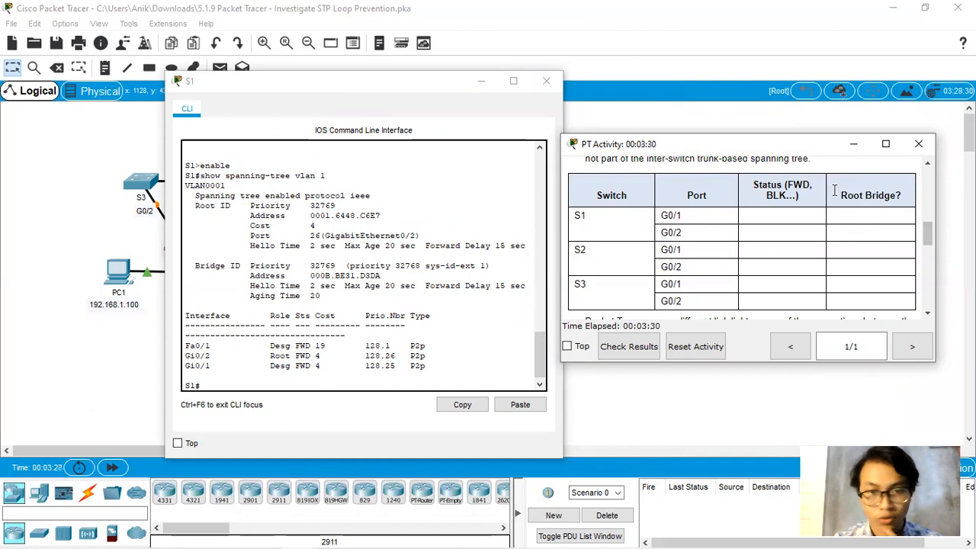
drag(929, 233, 927, 239)
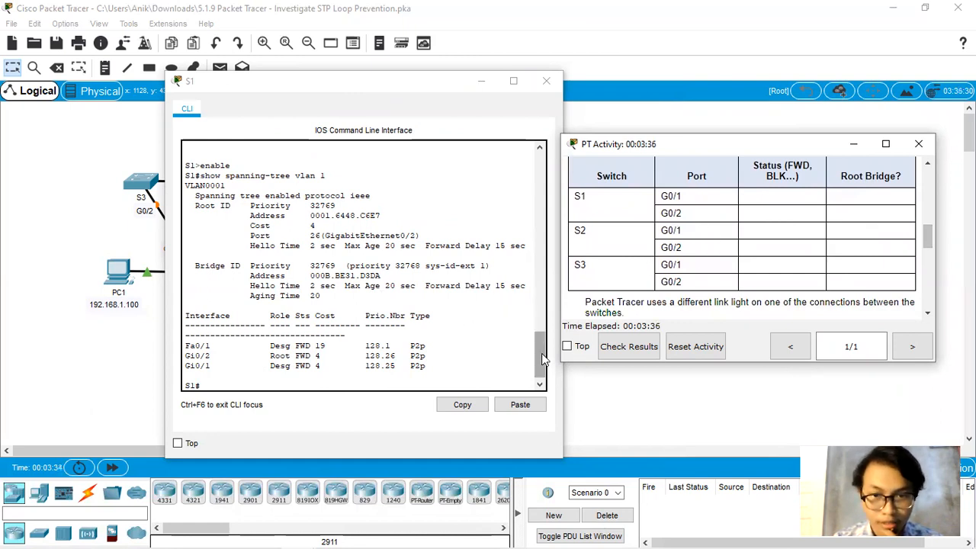
Step: Switch to Excel and create a blank workbook
mouse_move(283, 538)
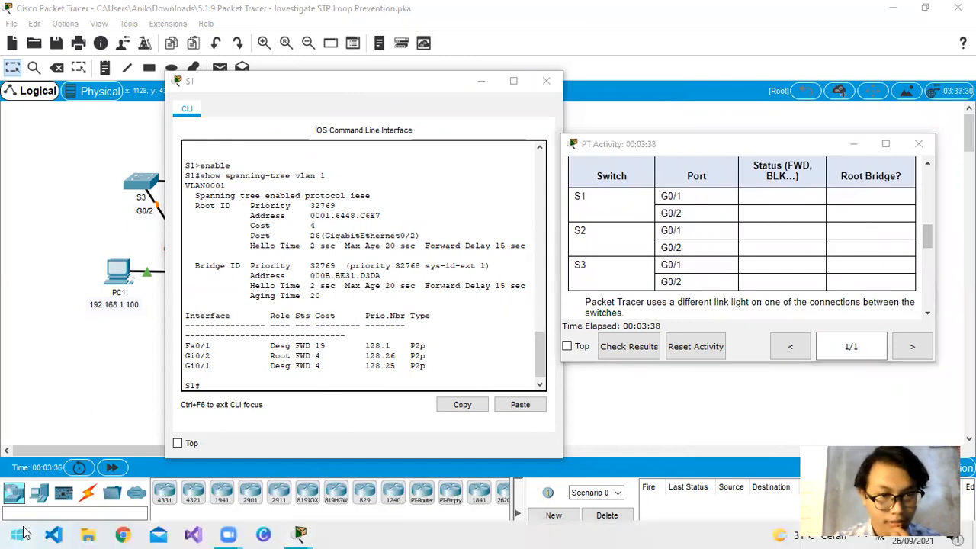
click(19, 534)
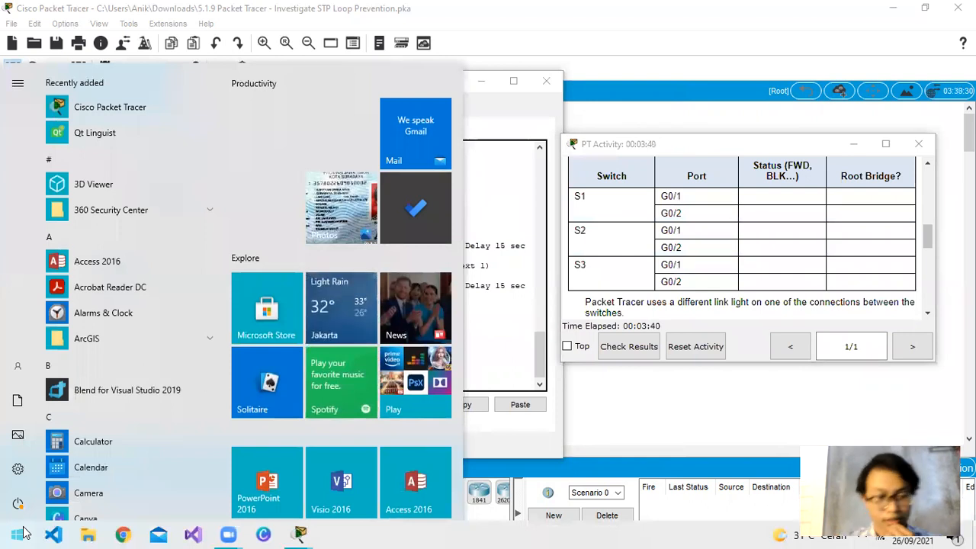
text(ex)
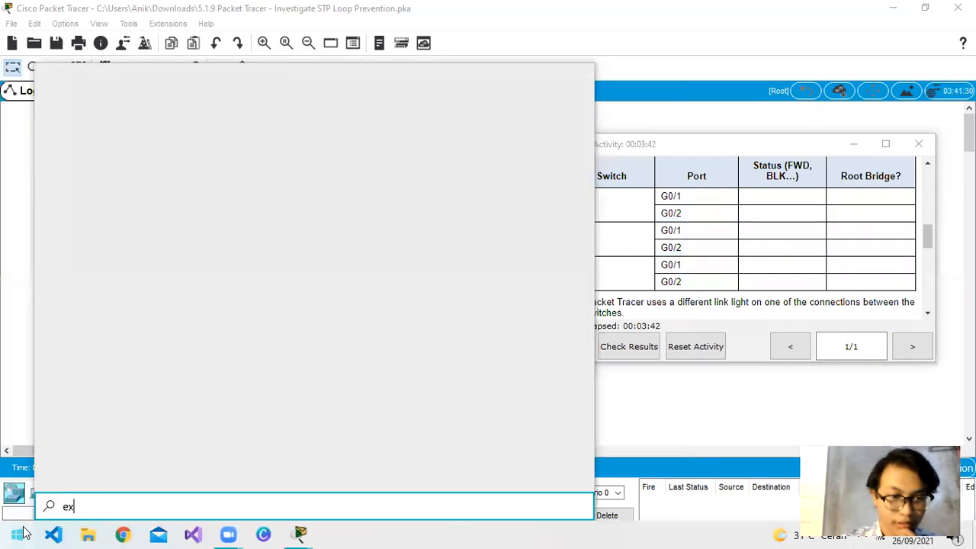
click(137, 157)
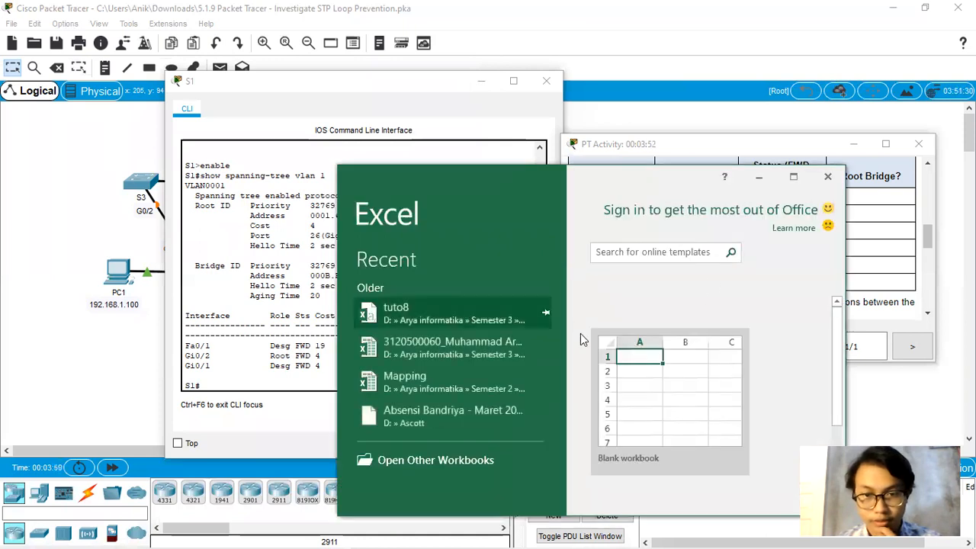
click(671, 400)
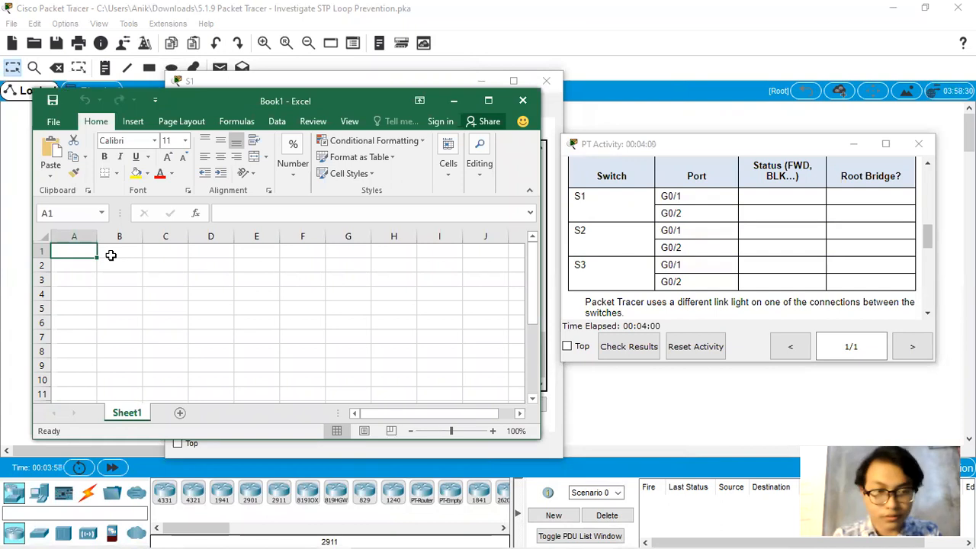
Step: Enter the column headers Switch, Port, Status and Root Bridge in cells A1 to D1
text(SW)
key(BackSpace)
text(witch)
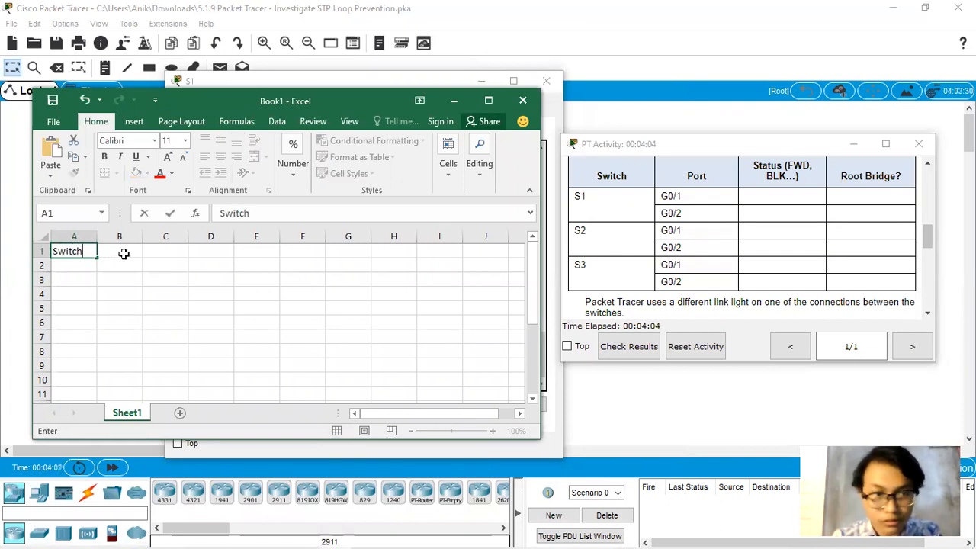
click(120, 254)
text(Port)
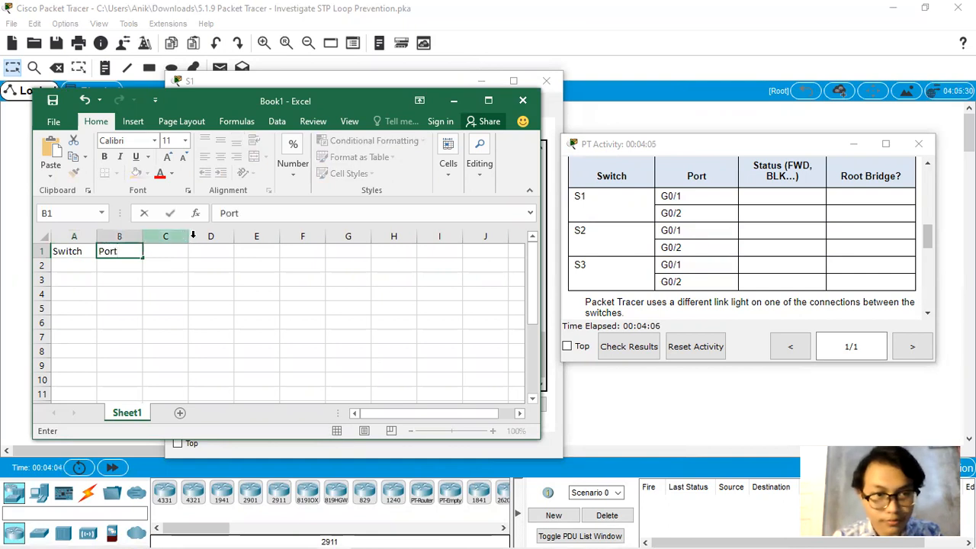
click(174, 251)
text(Status)
click(218, 253)
text(R)
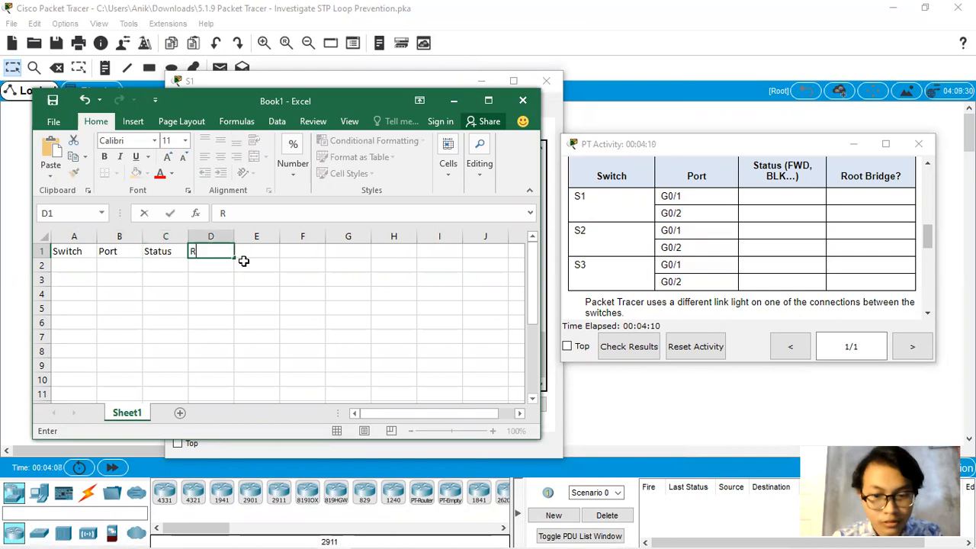
text(oot Bri)
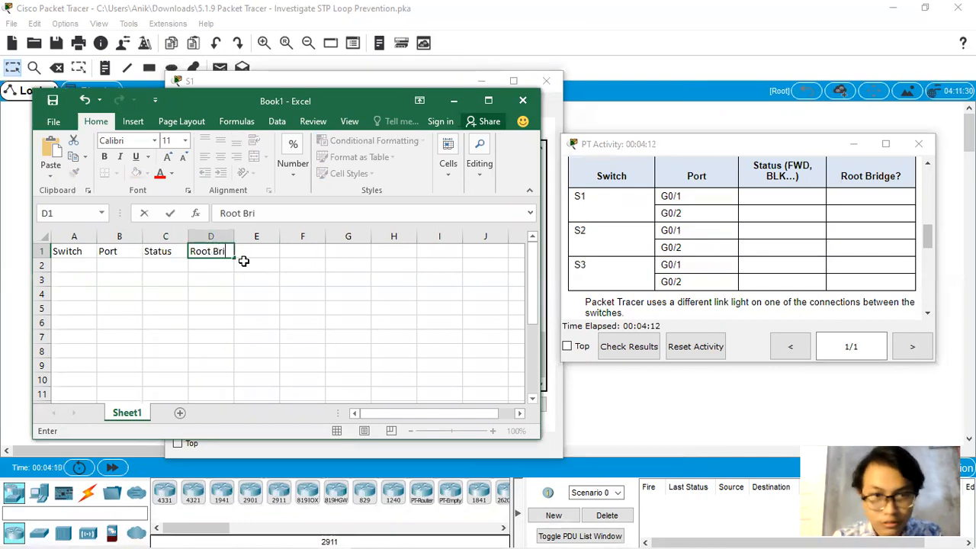
text(dge)
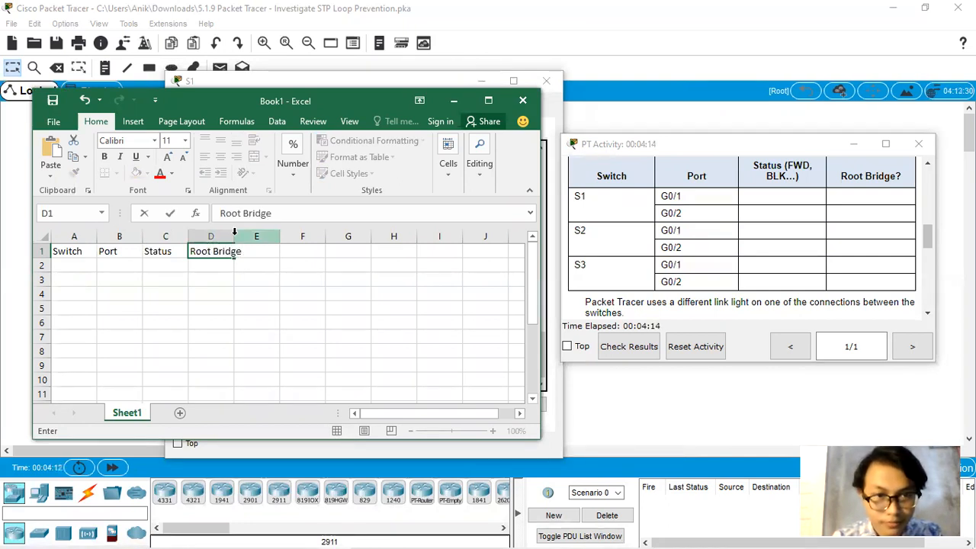
Step: Widen column D so the Root Bridge header fits inside its cell
key(alt)
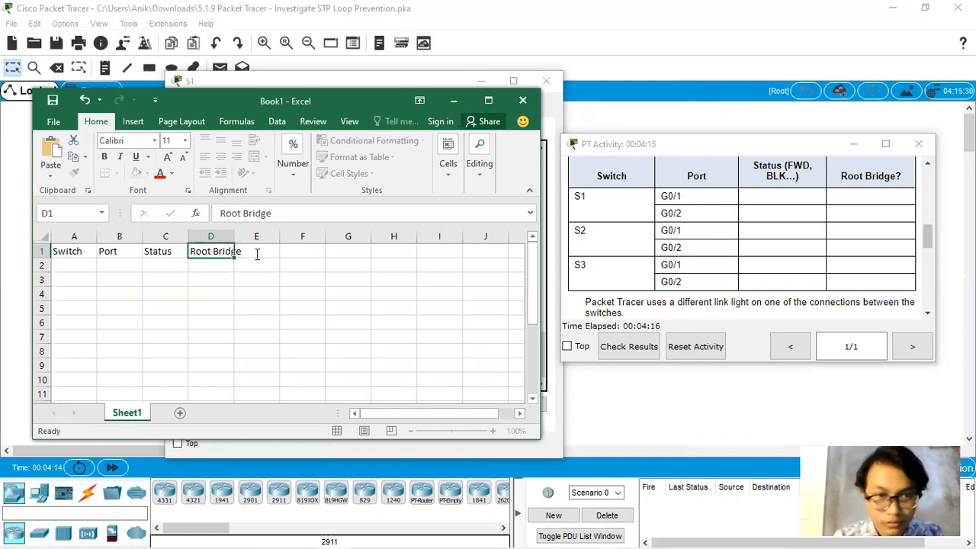
click(253, 254)
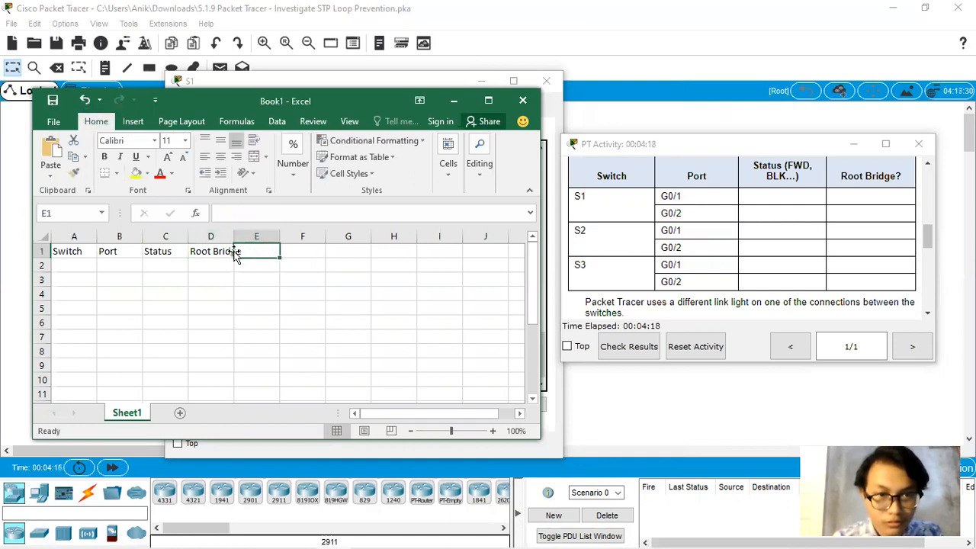
click(224, 250)
drag(236, 238, 256, 237)
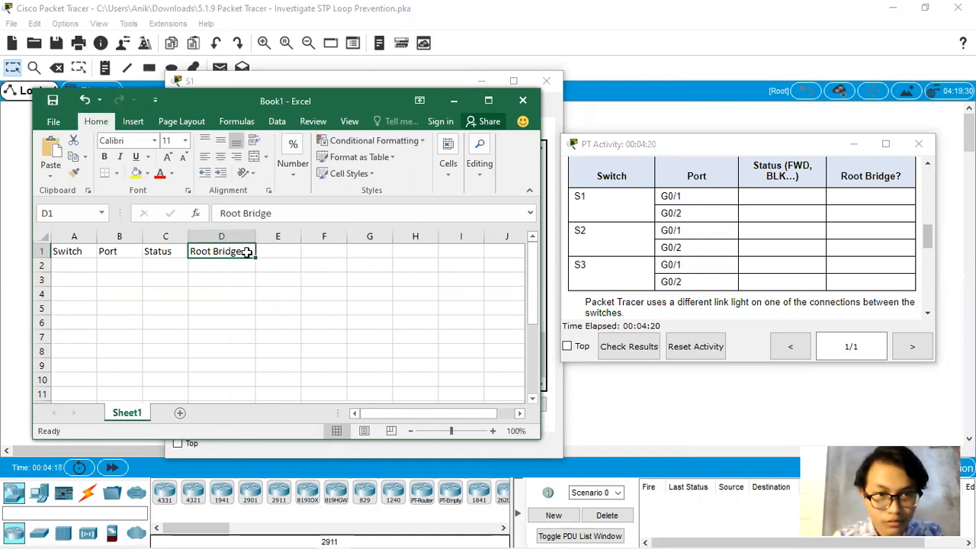
Step: Enter S1 in cell A2 and its ports G0/1 and G0/2 in cells B2 and B3
click(84, 266)
text(S1)
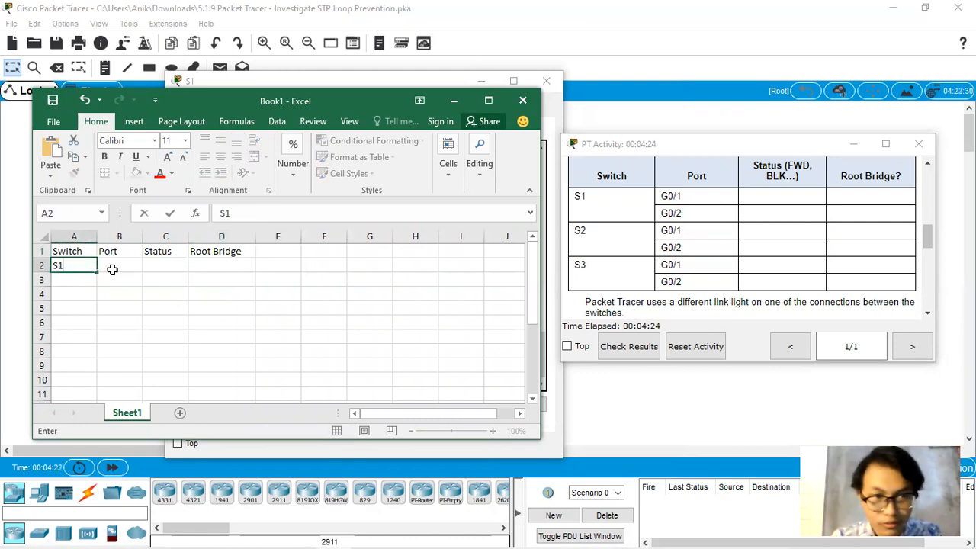
click(112, 269)
text(G)
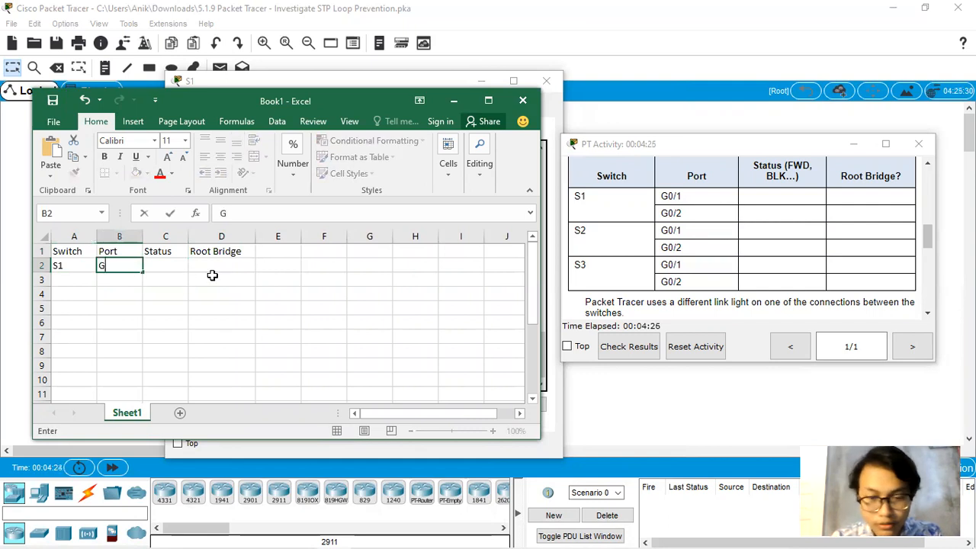
key(Return)
text(G0/1)
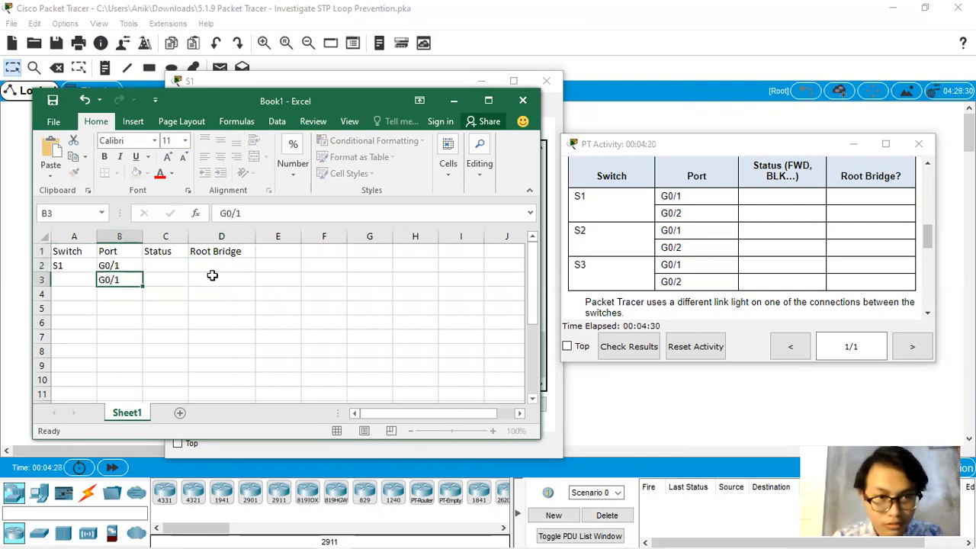
key(Tab)
key(Left)
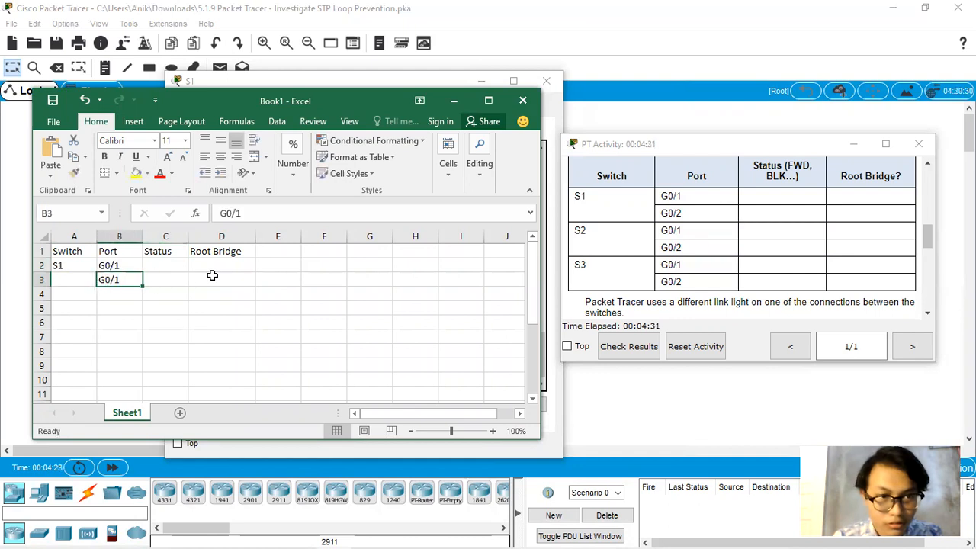
double_click(132, 279)
key(BackSpace)
text(2)
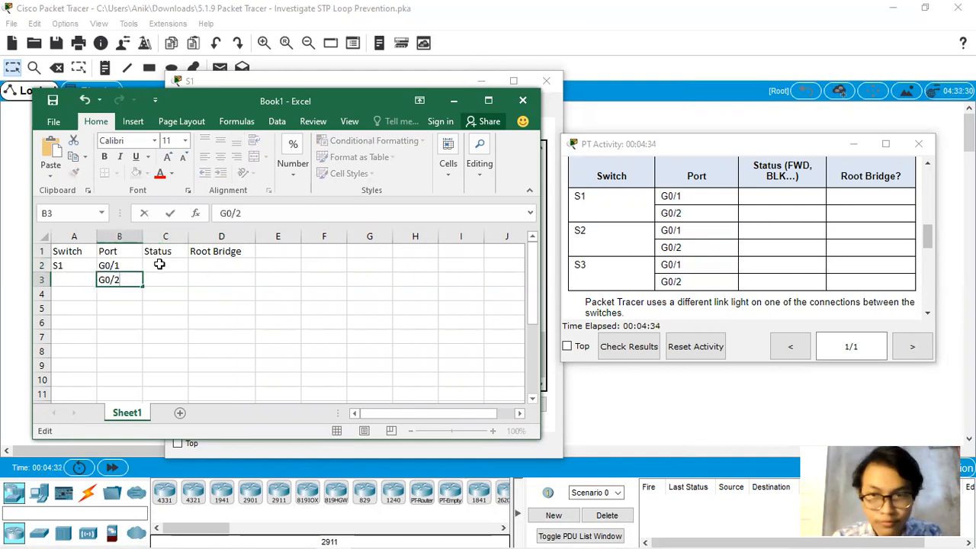
Step: Fill in both S1 port rows with status FWD in C2:C3 and root bridge No in D2:D3
click(160, 268)
text(FWD)
key(Return)
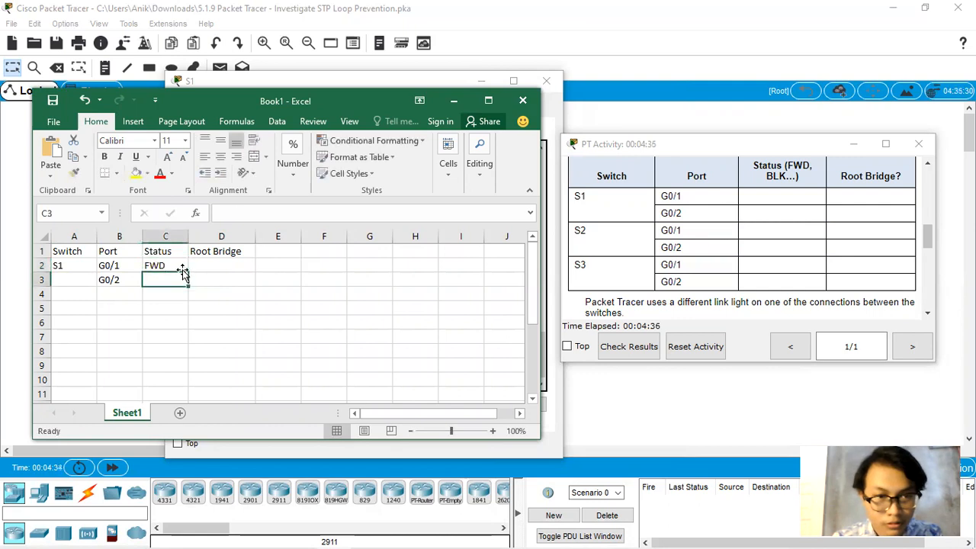
text(FWD)
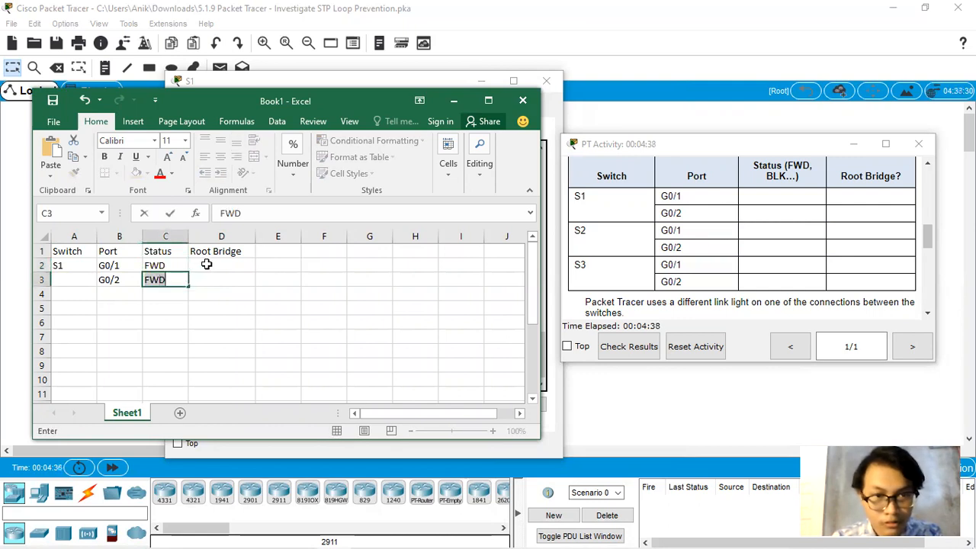
click(205, 263)
text(No)
click(209, 280)
text(No)
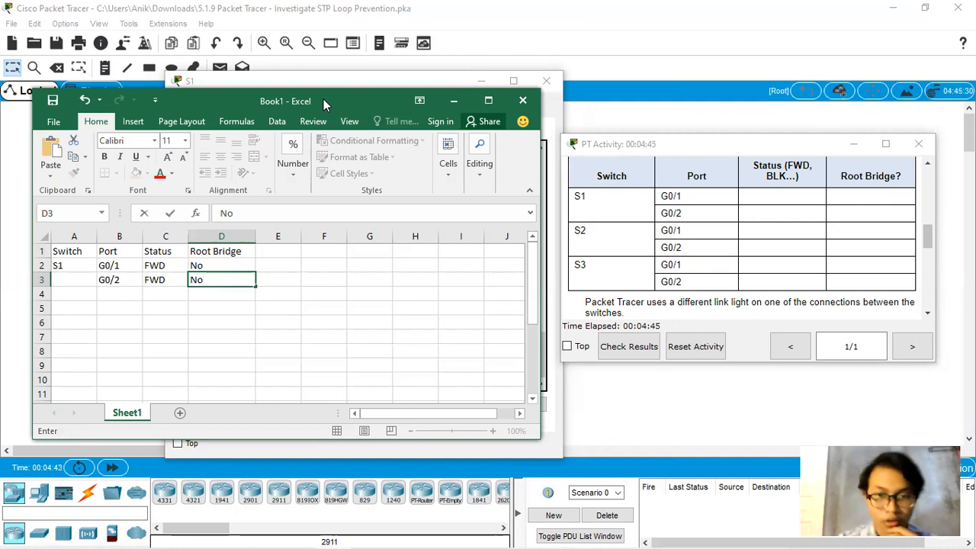
Step: Move the workbook off the S1 console, close that console and bring up the CLI of switch S2 in Packet Tracer
drag(323, 99, 762, 398)
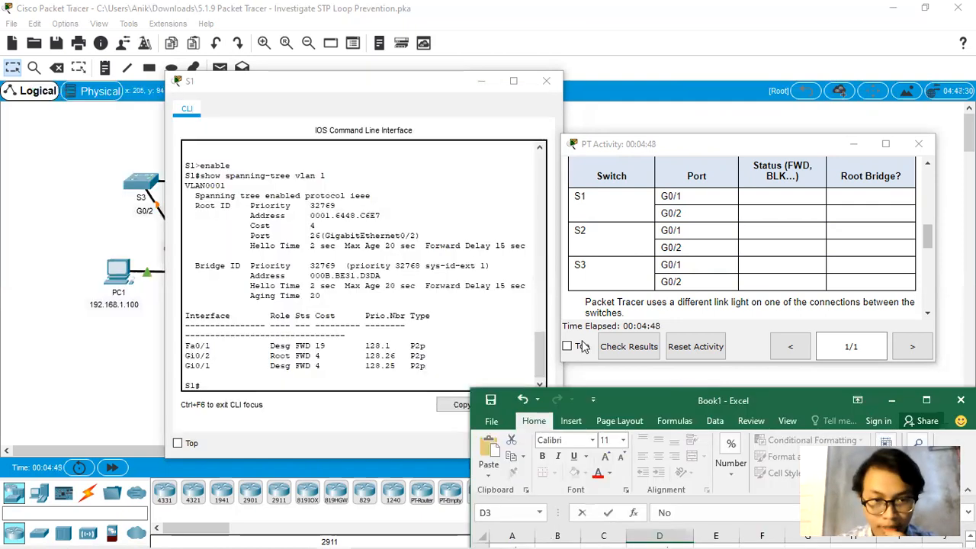
click(545, 80)
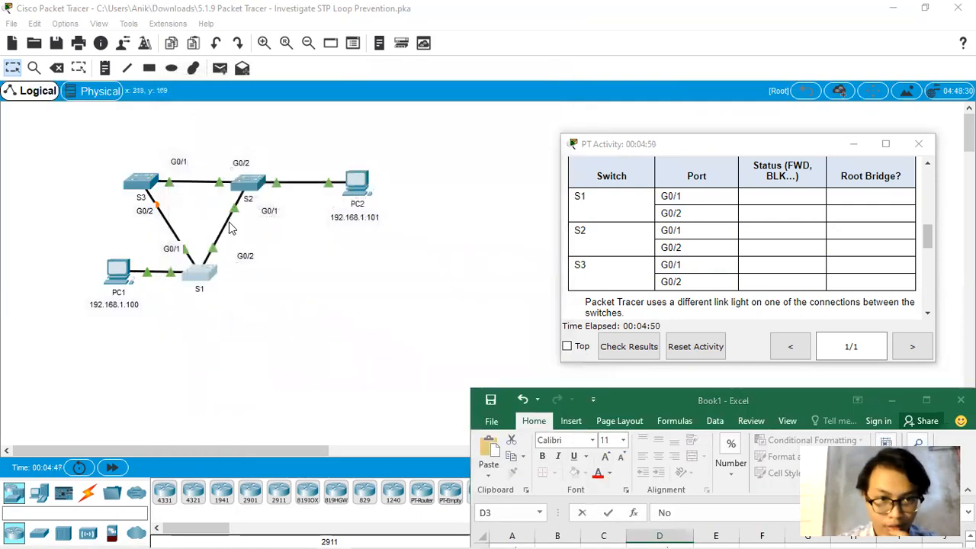
click(243, 189)
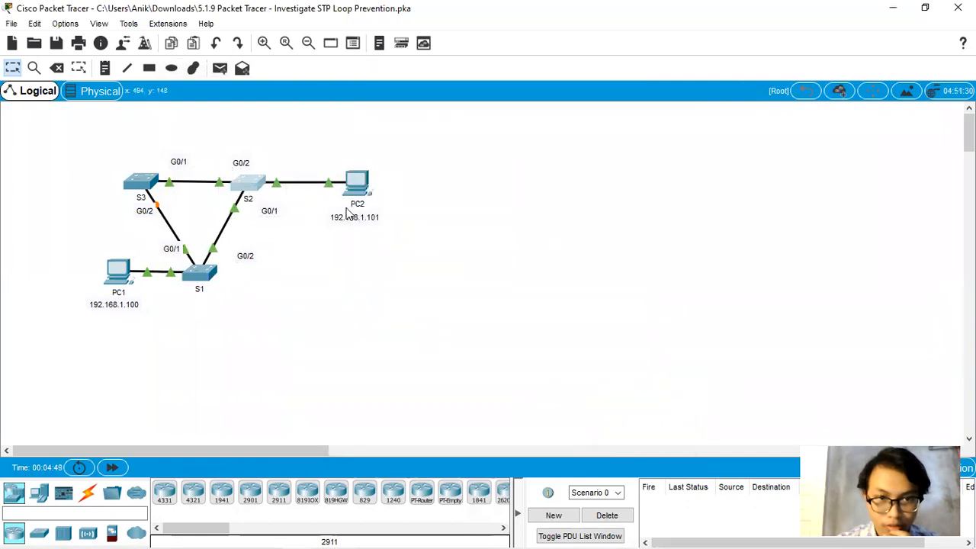
mouse_move(296, 534)
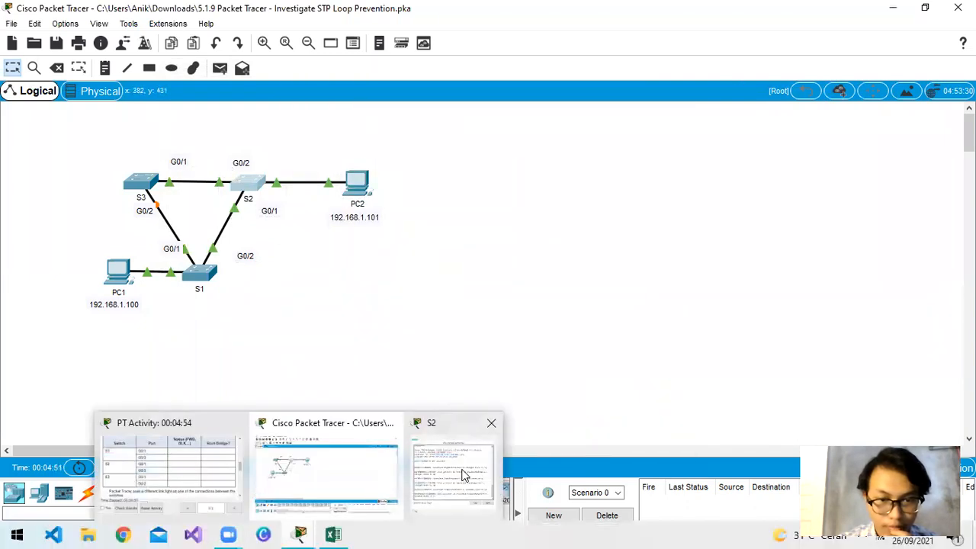
click(461, 474)
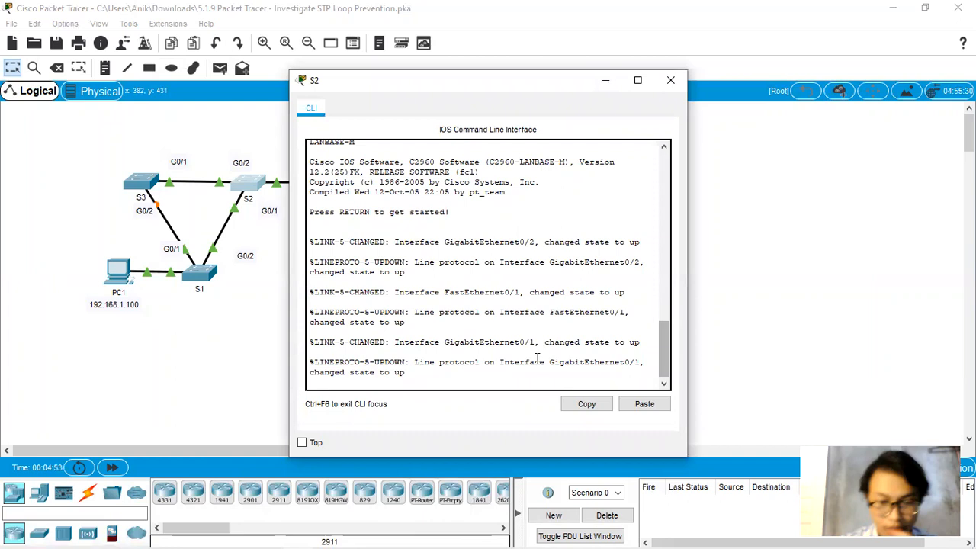
Step: Enter privileged mode on S2 with enable and run the copied show spanning-tree vlan 1 command
key(Return)
text(enable)
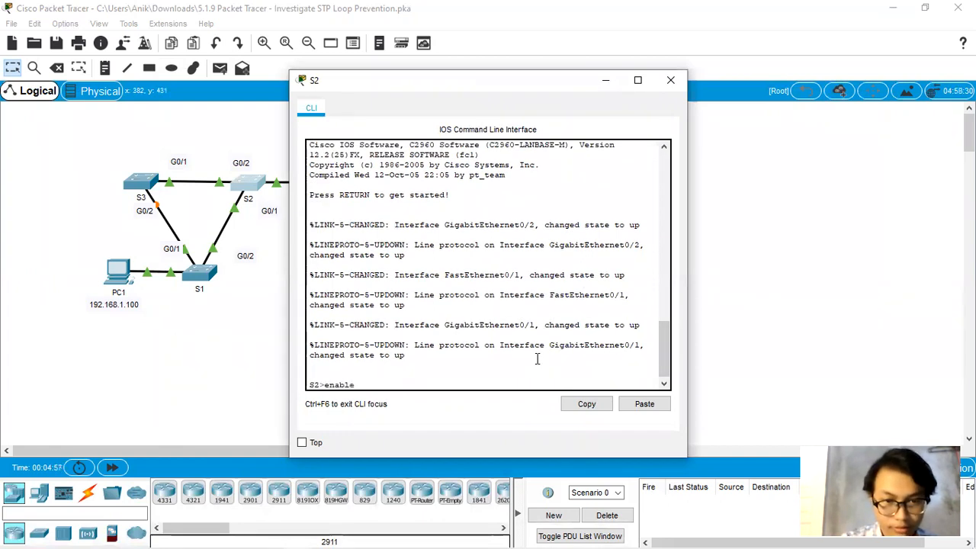
key(Return)
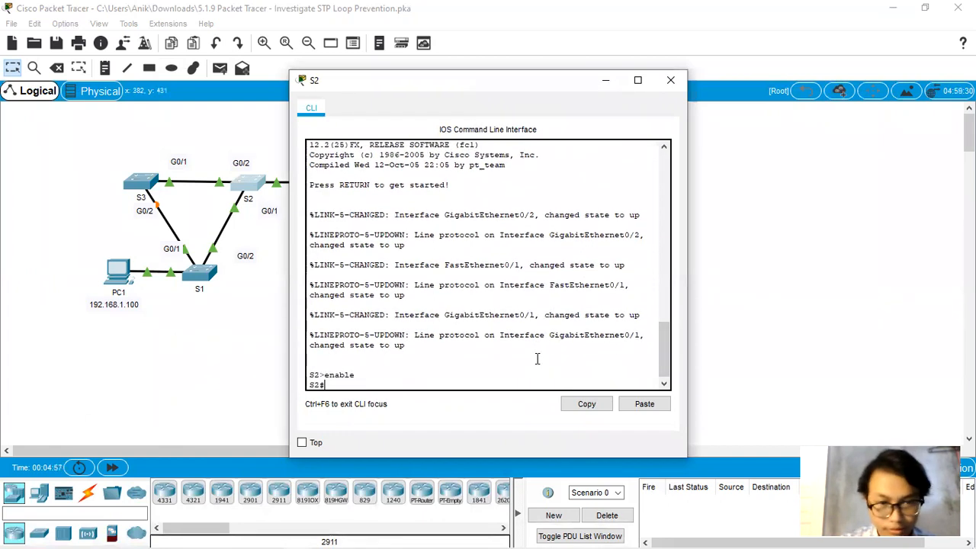
right_click(513, 388)
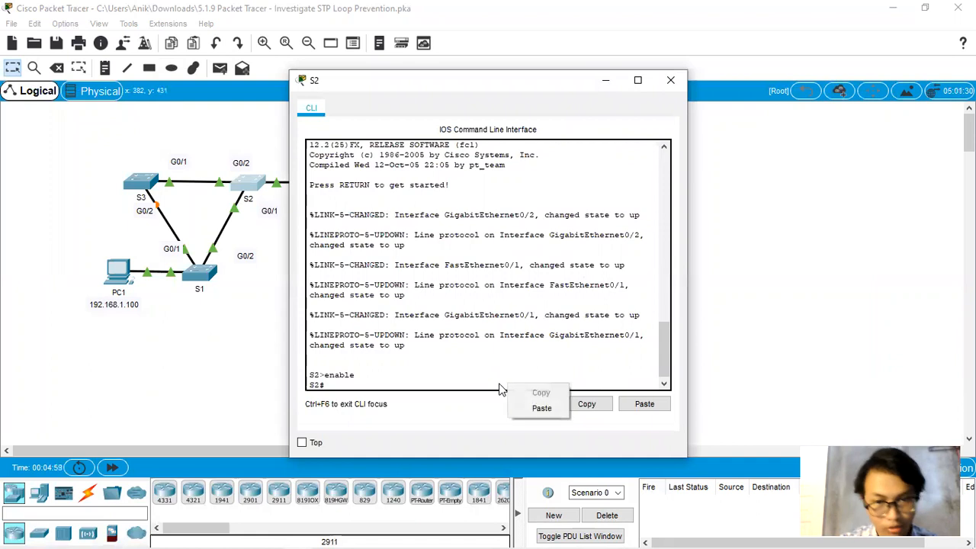
click(542, 405)
key(Return)
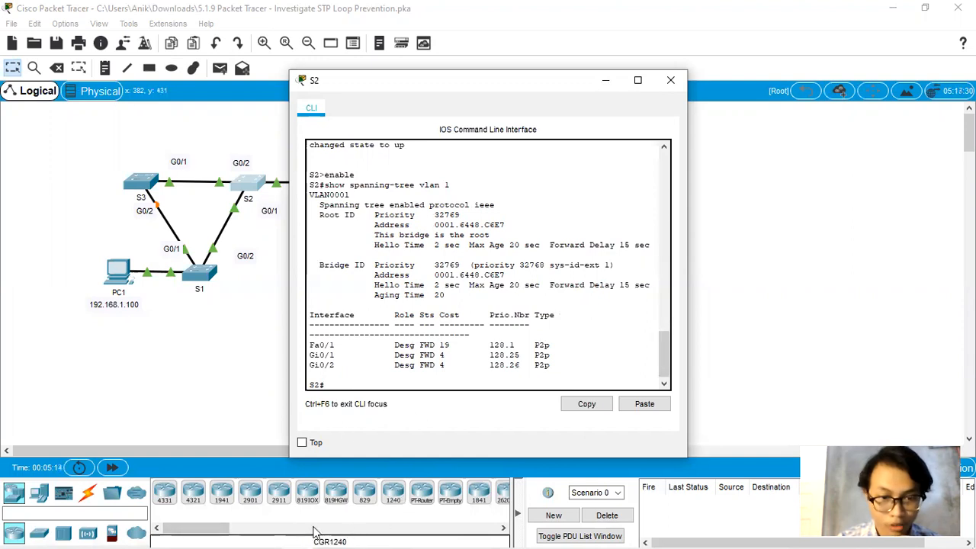
Step: Switch to Excel and enter S2 in cell A4 with its ports G0/1 and G0/2 in cells B4 and B5
mouse_move(333, 534)
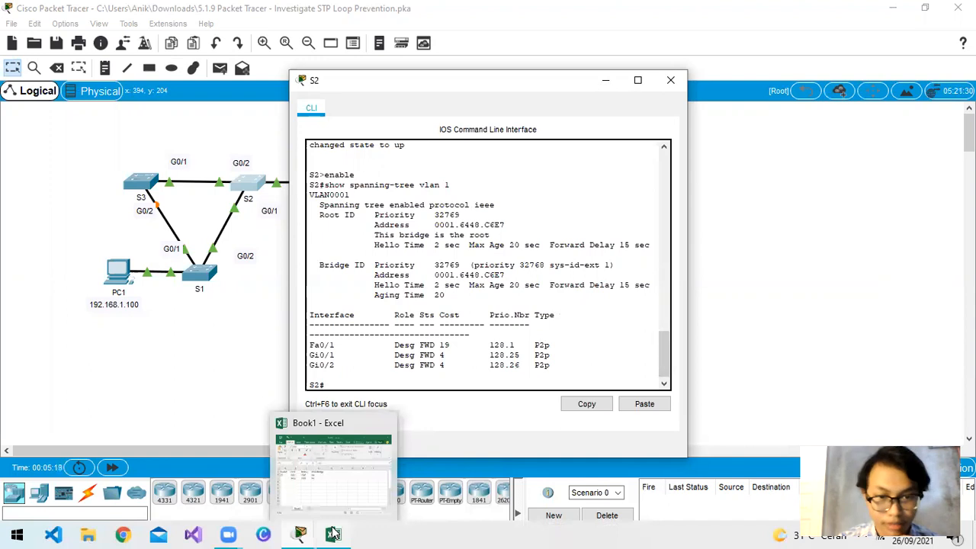
click(341, 533)
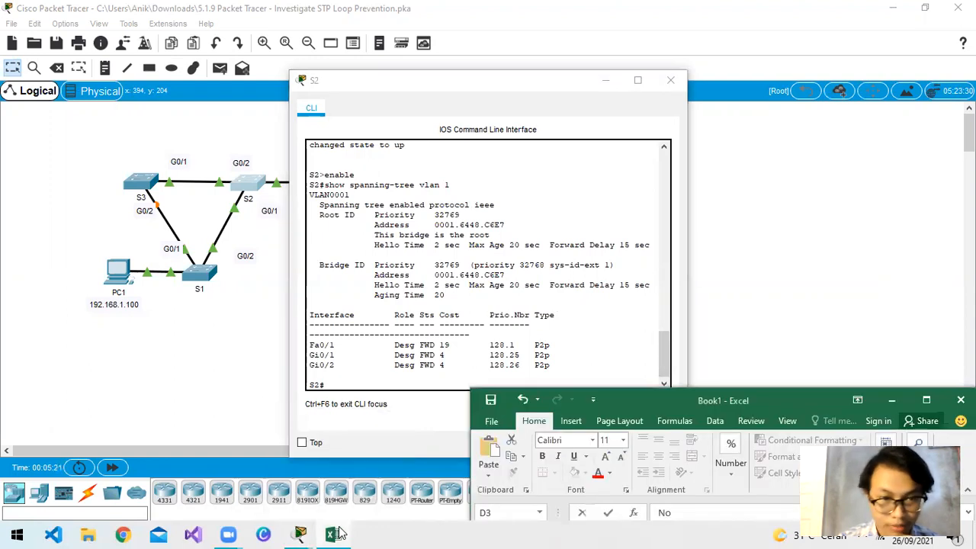
drag(657, 404, 575, 347)
drag(499, 307, 292, 194)
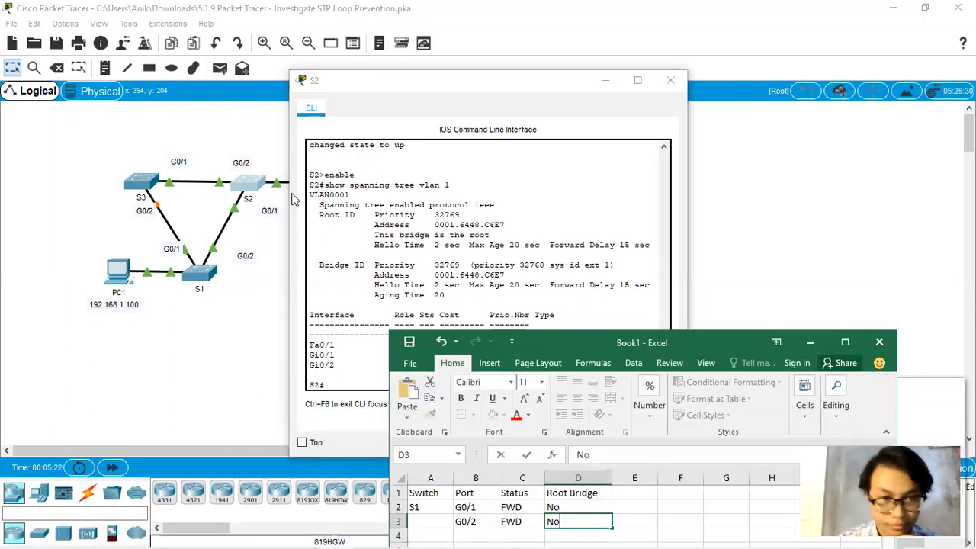
click(144, 388)
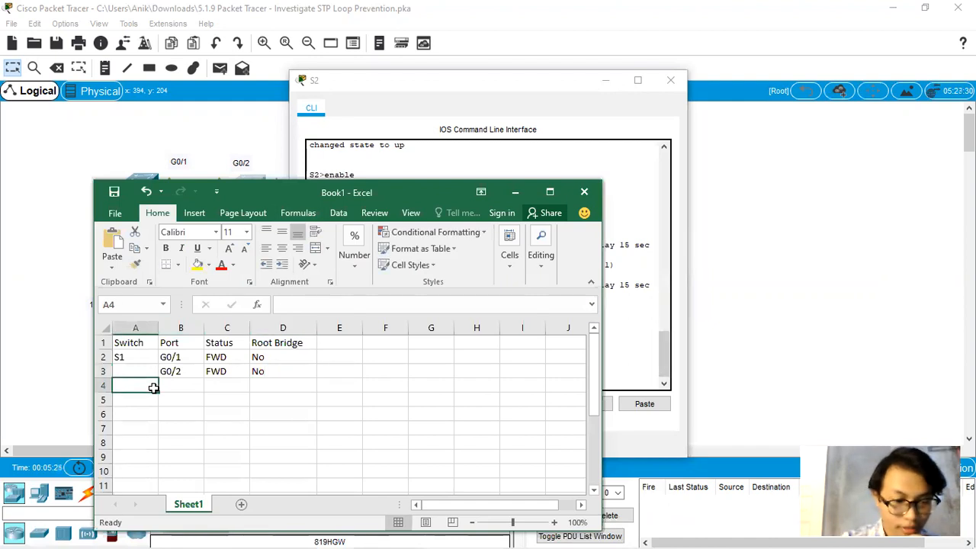
text(S2)
click(176, 388)
text(G0/1)
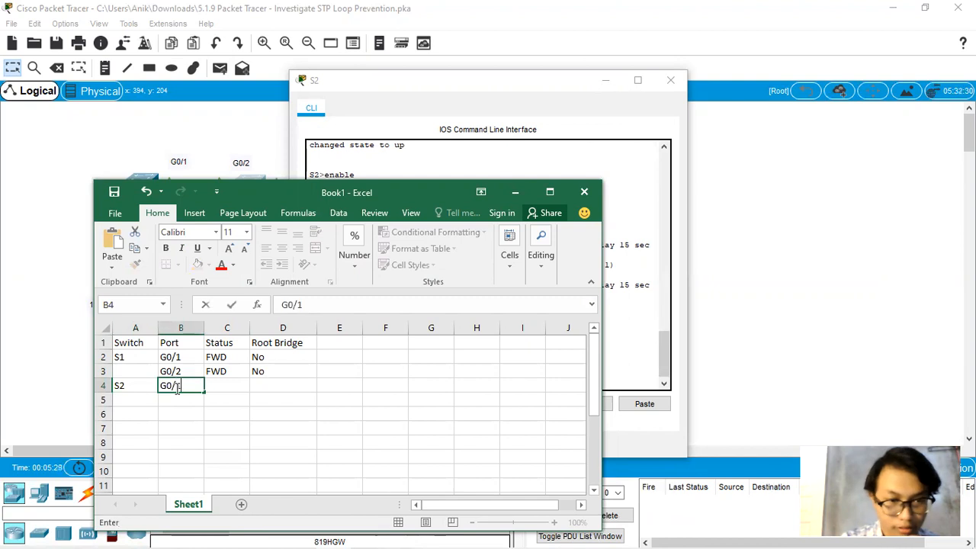
key(Return)
text(G0/2)
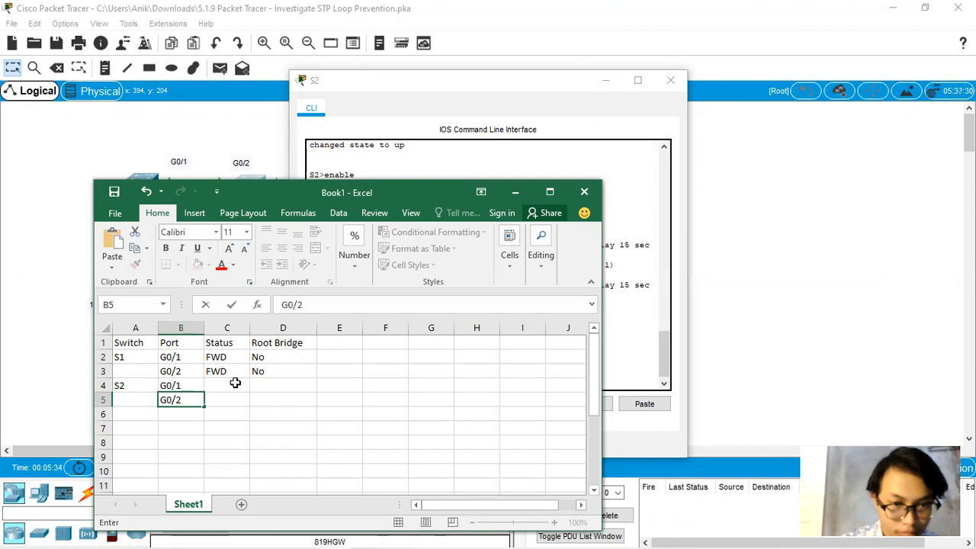
Step: Fill in both S2 port rows with status FWD in C4:C5 and root bridge Yes in D4:D5
click(233, 385)
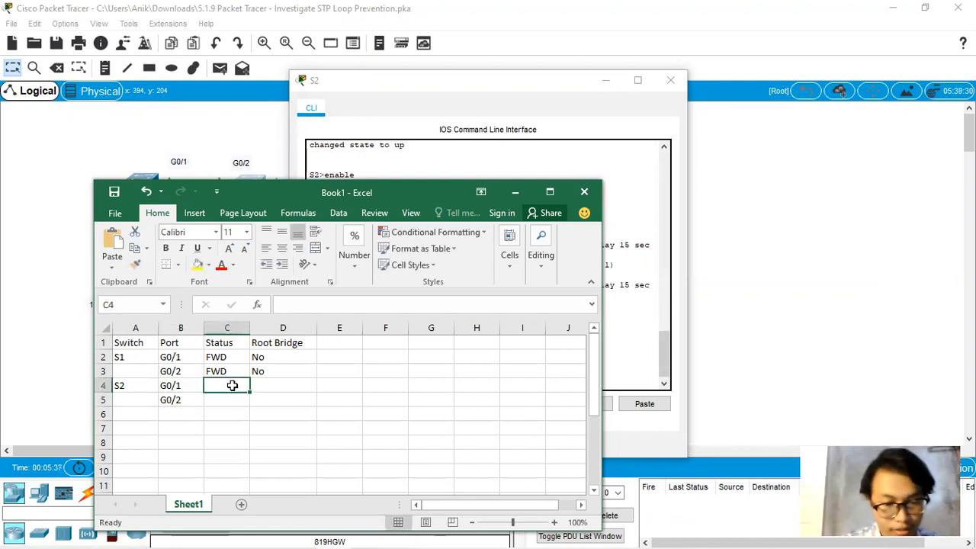
text(FWD)
key(Return)
text(FWD)
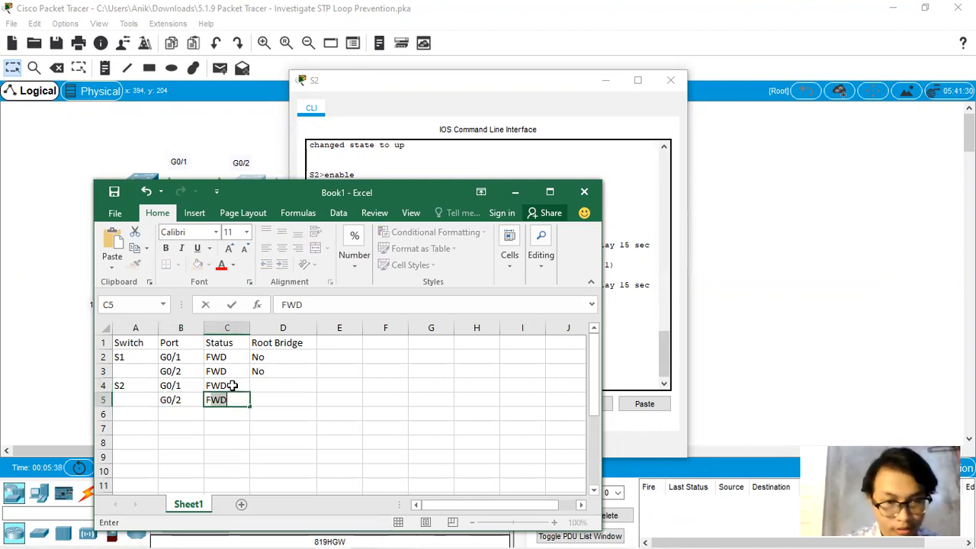
key(Tab)
key(Up)
text(Y)
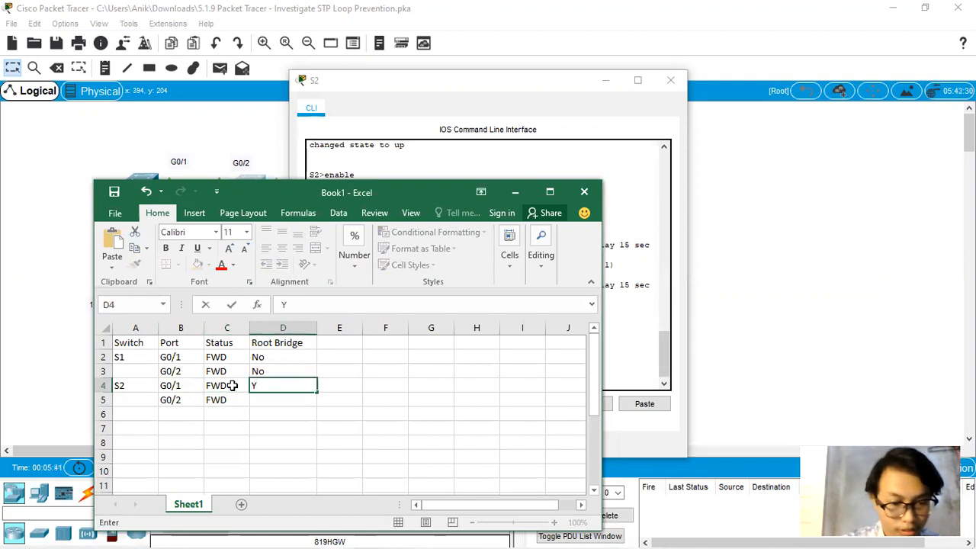
key(Return)
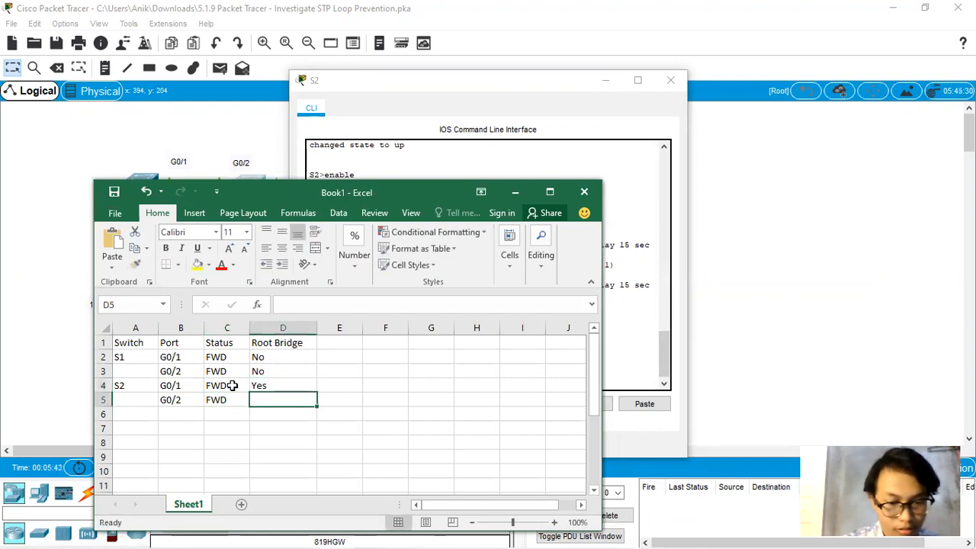
text(Yes)
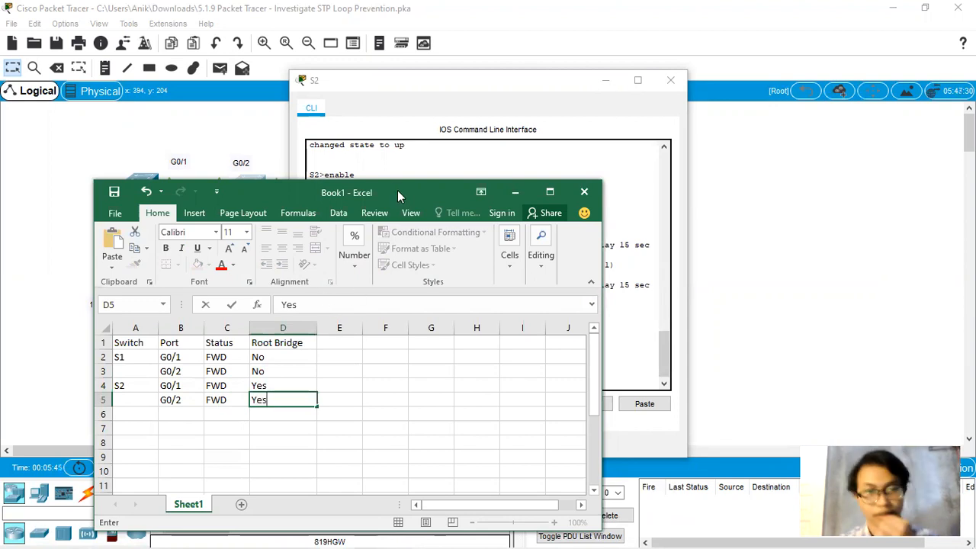
Step: Move the workbook aside to check the S2 entries against its spanning-tree output, and close the S2 console
drag(428, 199, 873, 271)
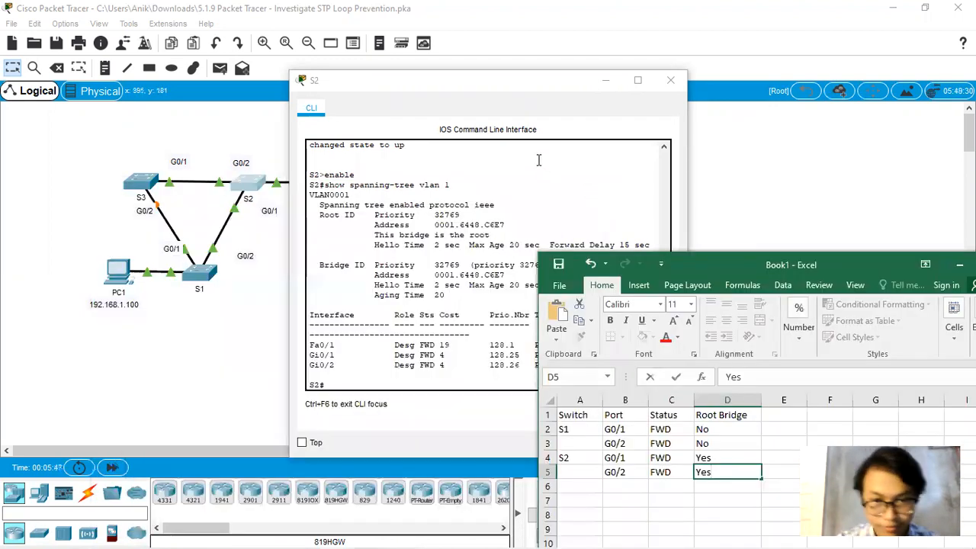
click(511, 76)
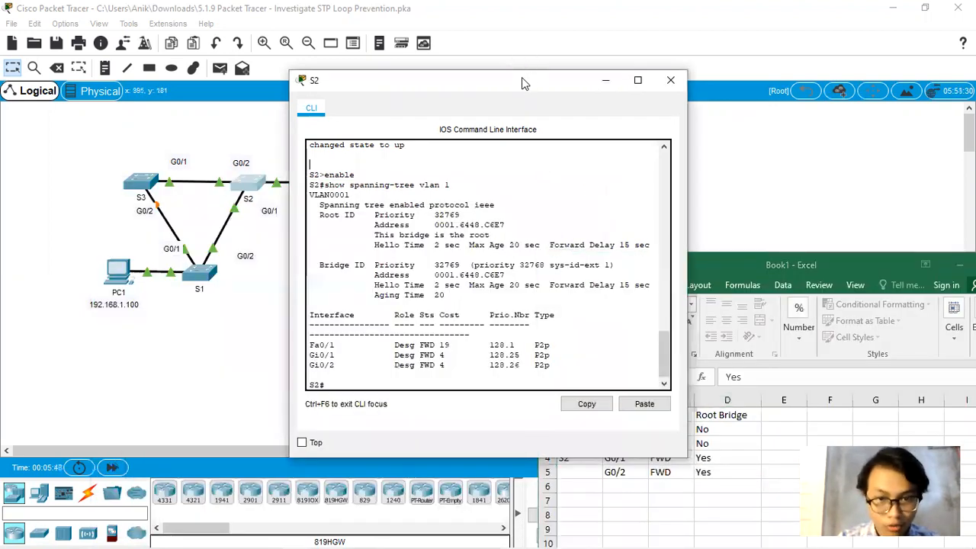
drag(521, 77, 476, 72)
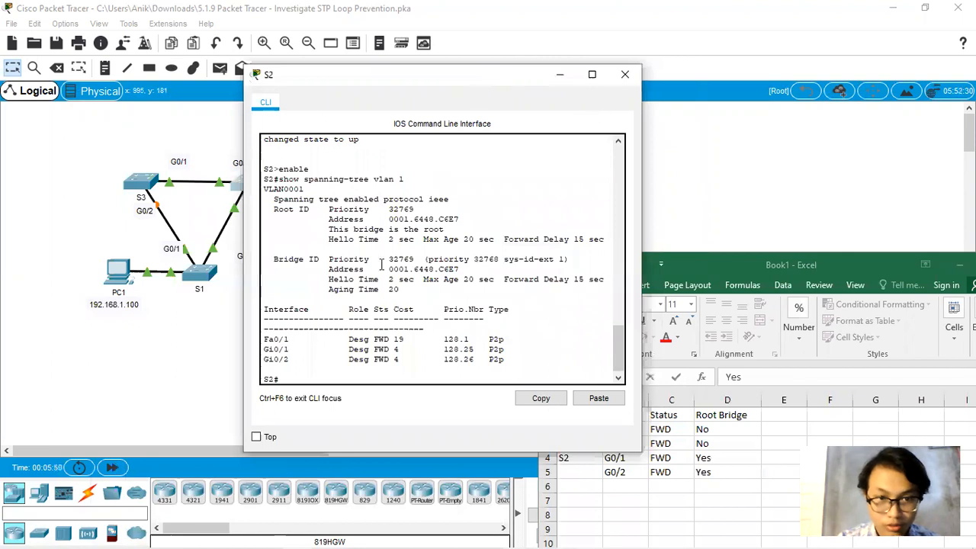
click(625, 74)
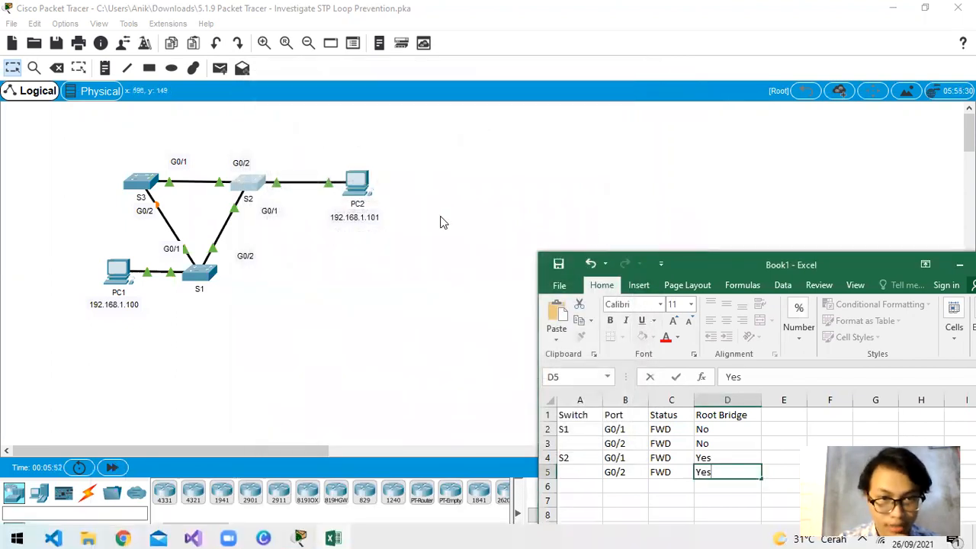
Step: Open the S3 console, enter privileged mode with enable, and run the copied show spanning-tree vlan 1 command
click(141, 189)
click(141, 189)
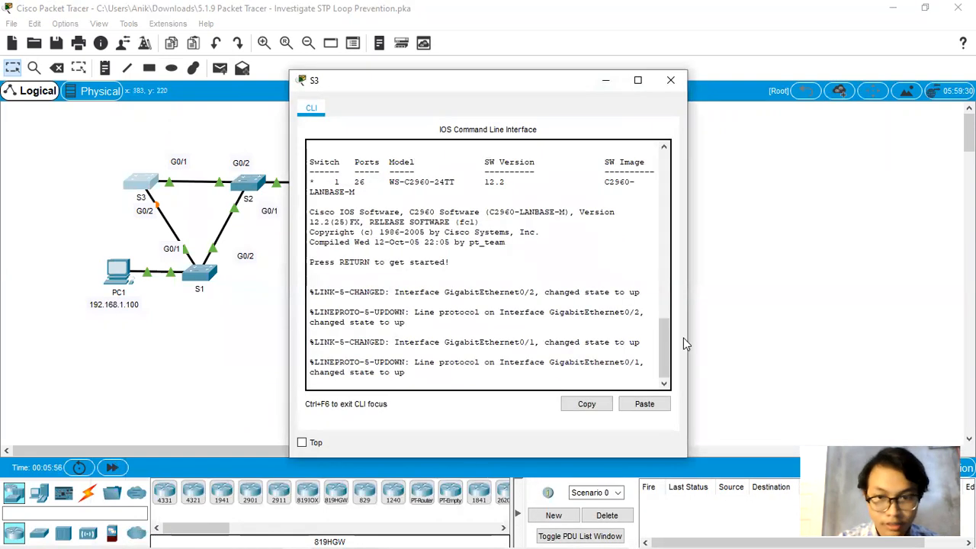
key(Return)
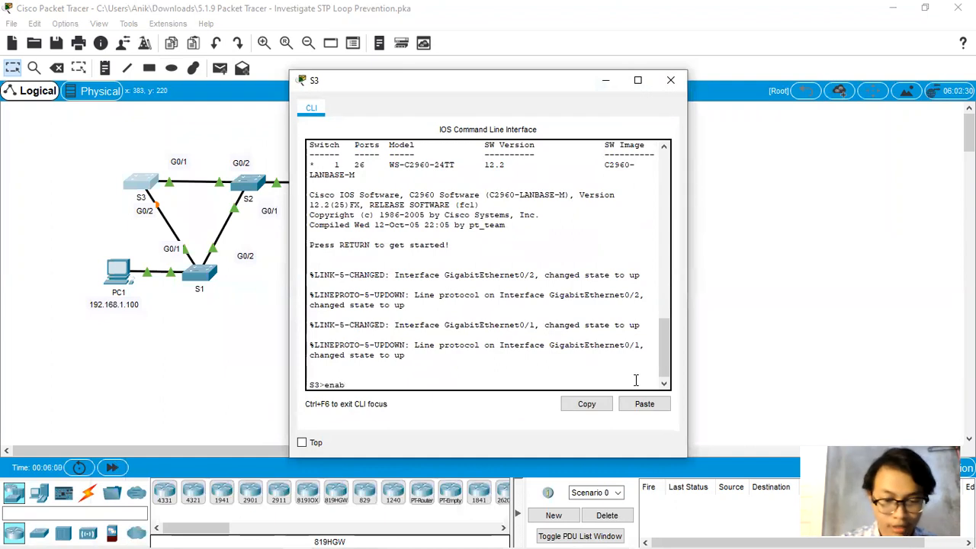
text(enable)
key(Return)
right_click(491, 383)
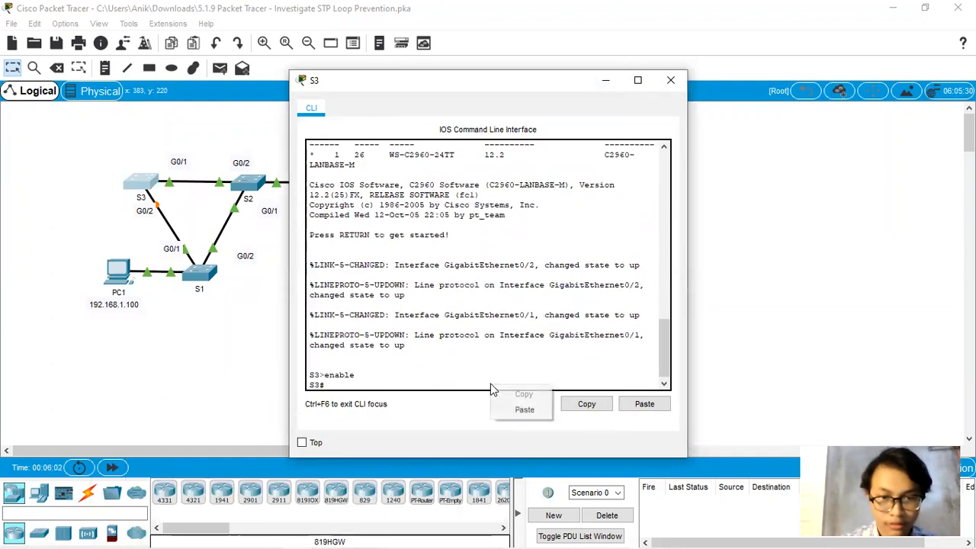
click(521, 408)
key(Return)
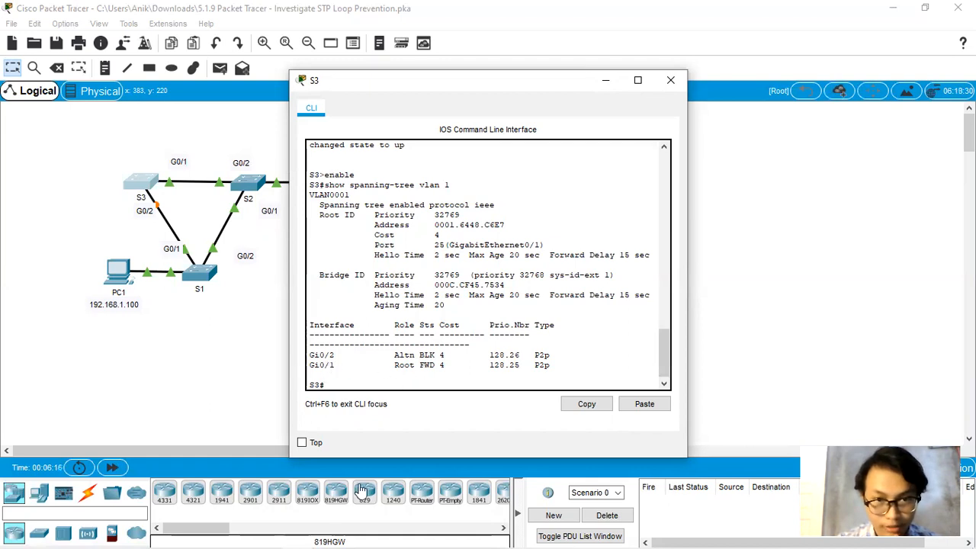
Step: Switch to Excel and enter S3 in cell A6 with its ports G0/1 and G0/2 in cells B6 and B7
mouse_move(333, 532)
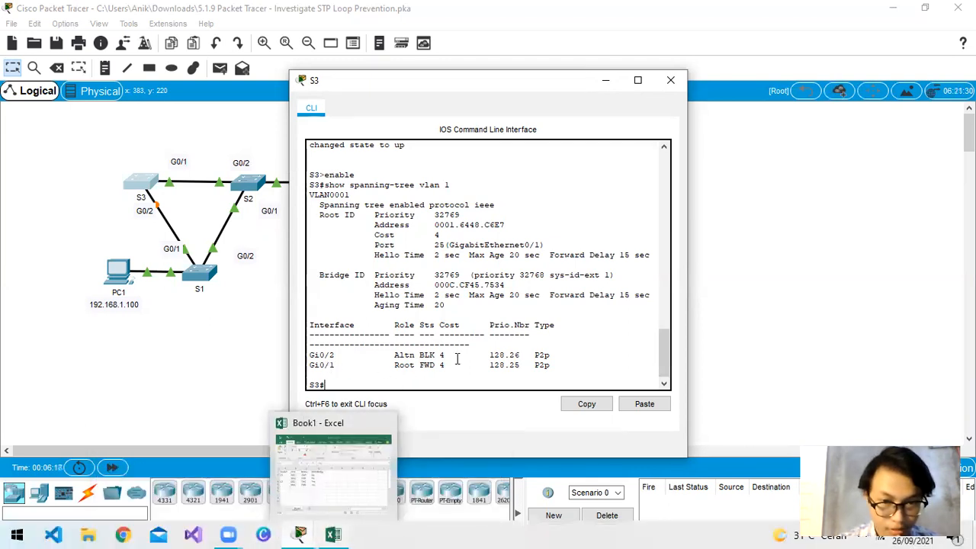
click(370, 472)
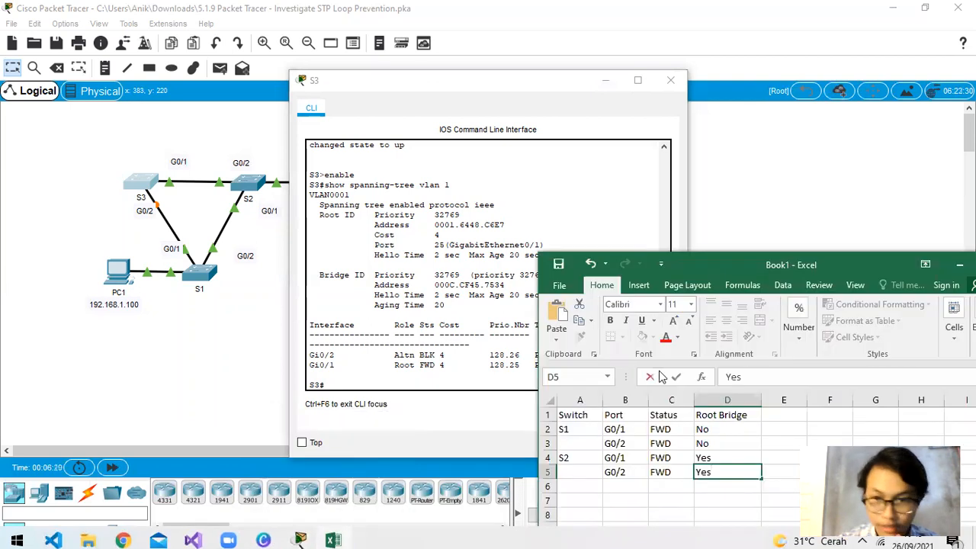
drag(768, 263, 491, 221)
click(311, 447)
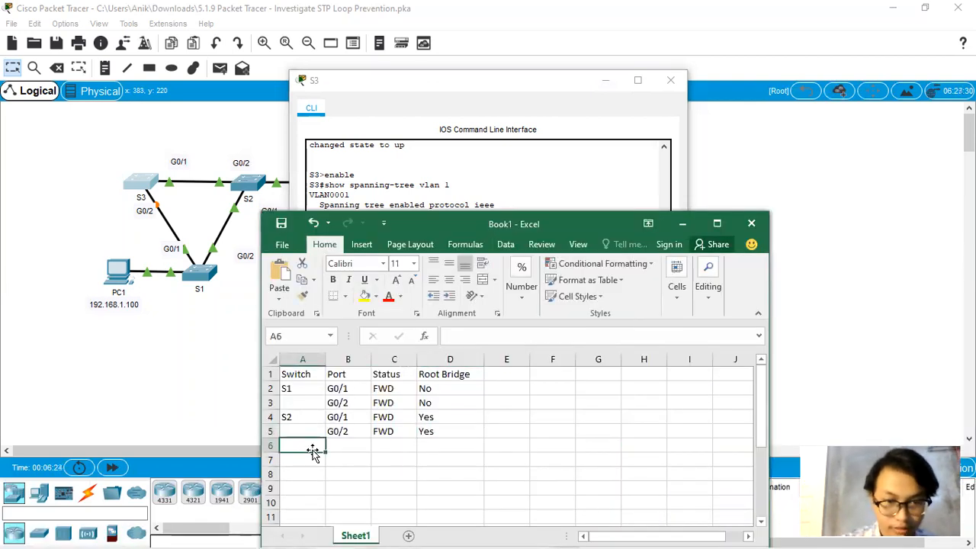
text(S3)
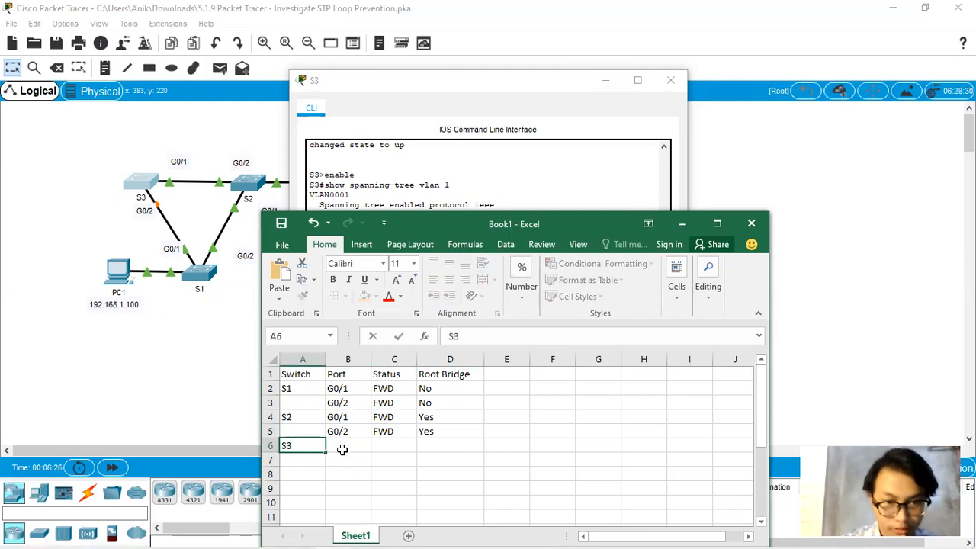
click(342, 450)
text(F)
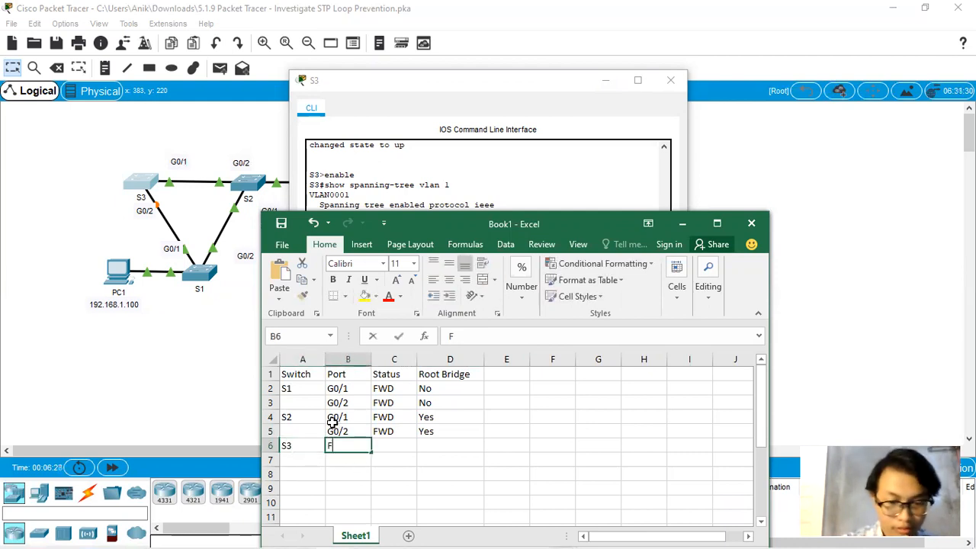
text(G0)
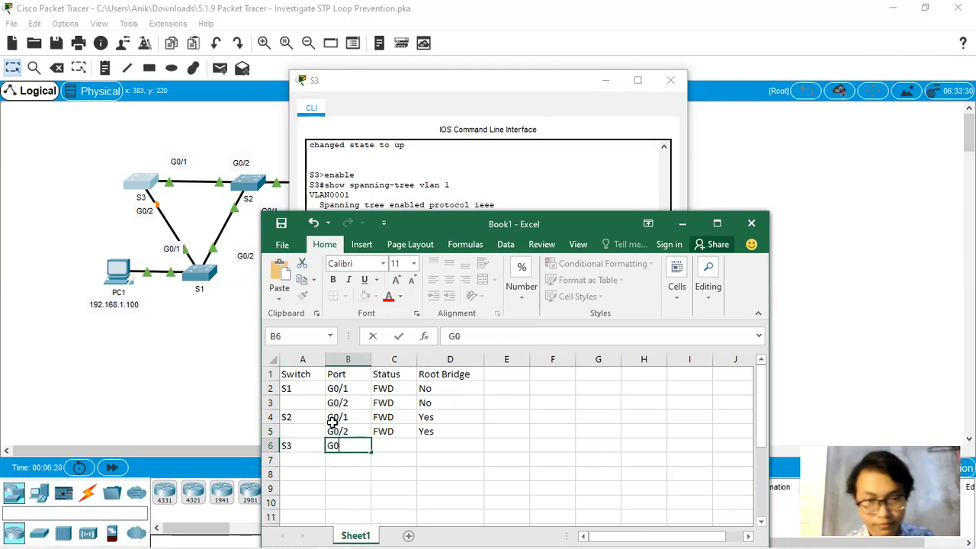
text(/1)
key(Return)
text(G0/2)
Step: Fill in the S3 port rows with status FWD in C6 and BLK in C7, and root bridge No in D6:D7
key(Tab)
key(Up)
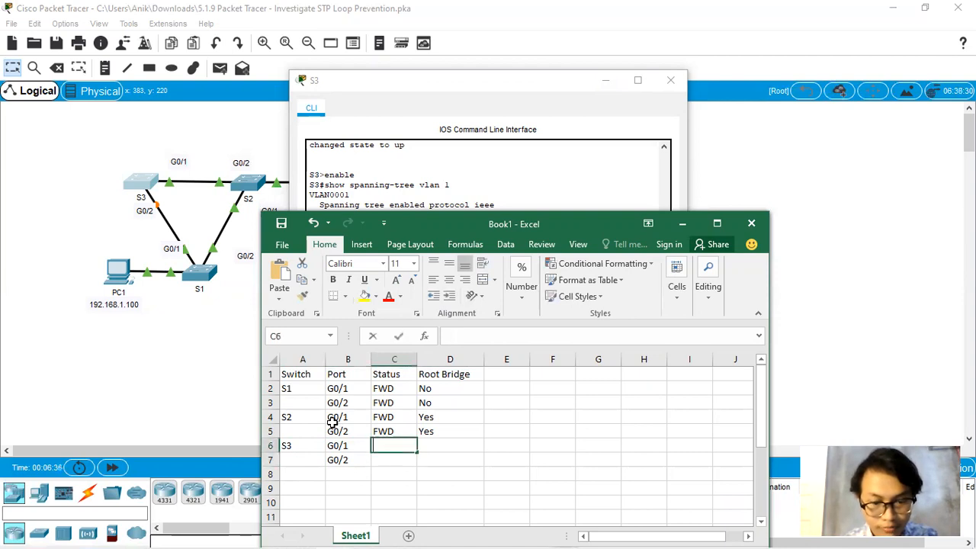
text(FWD)
key(Return)
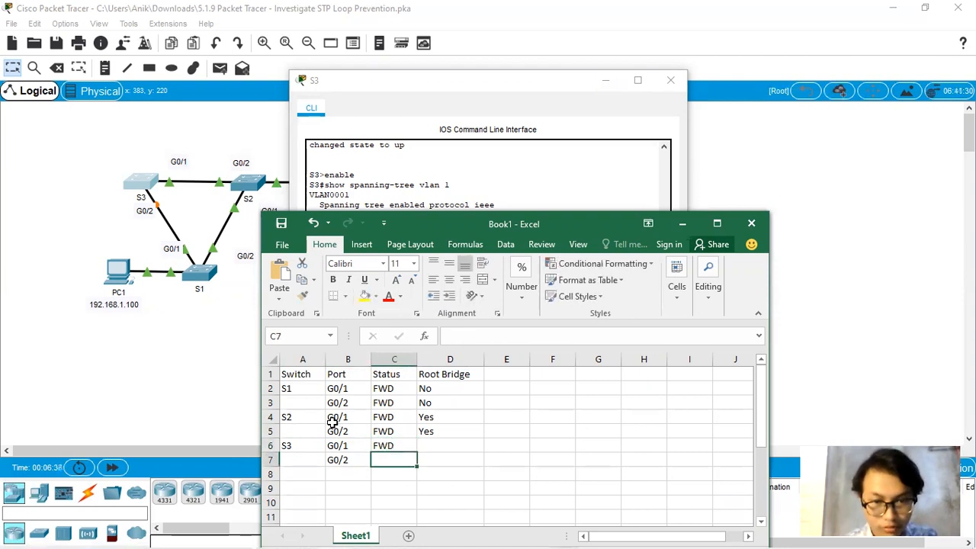
text(BLK)
key(Tab)
key(Up)
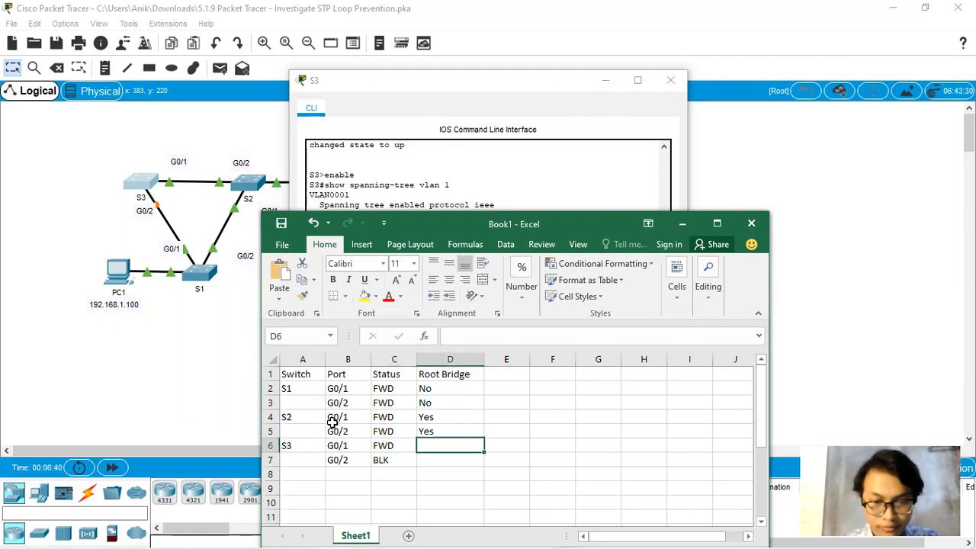
text(No)
key(Return)
text(No)
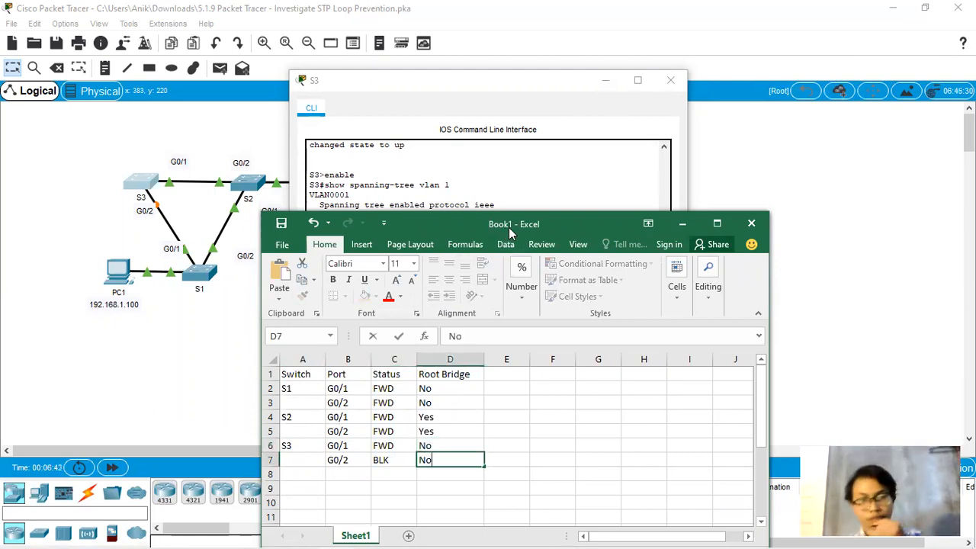
Step: Check the S3 entries against its spanning-tree output, then clear the S3 console and the workbook off the topology
drag(510, 233, 815, 169)
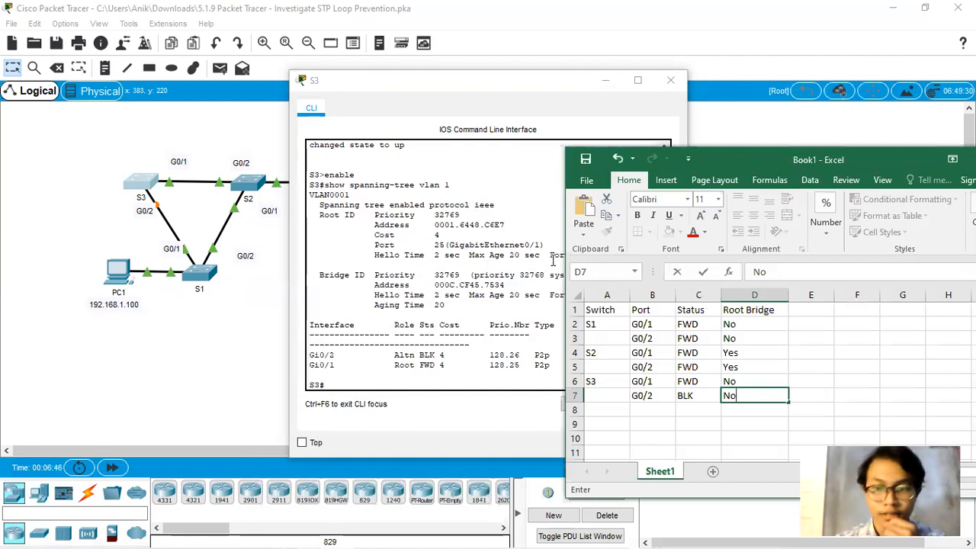
drag(494, 90, 386, 91)
click(568, 88)
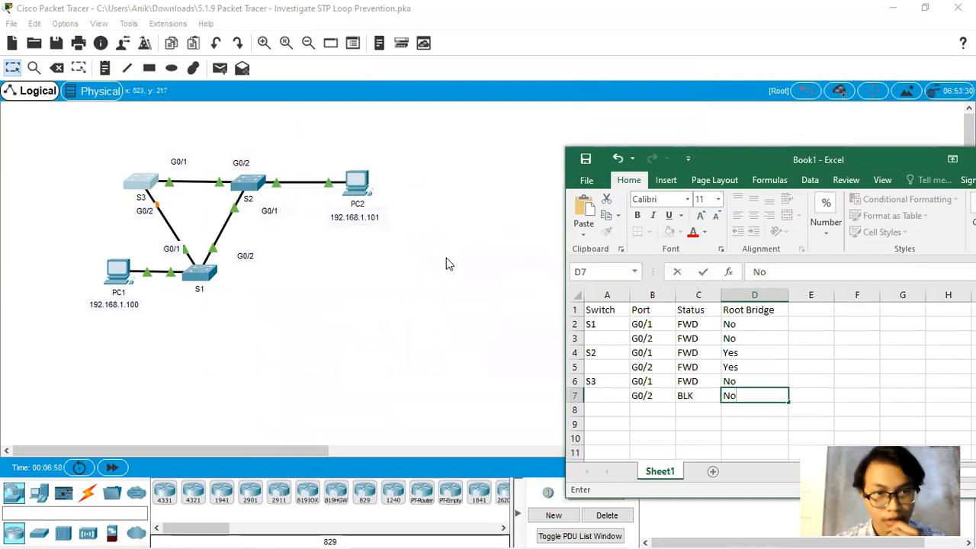
mouse_move(335, 534)
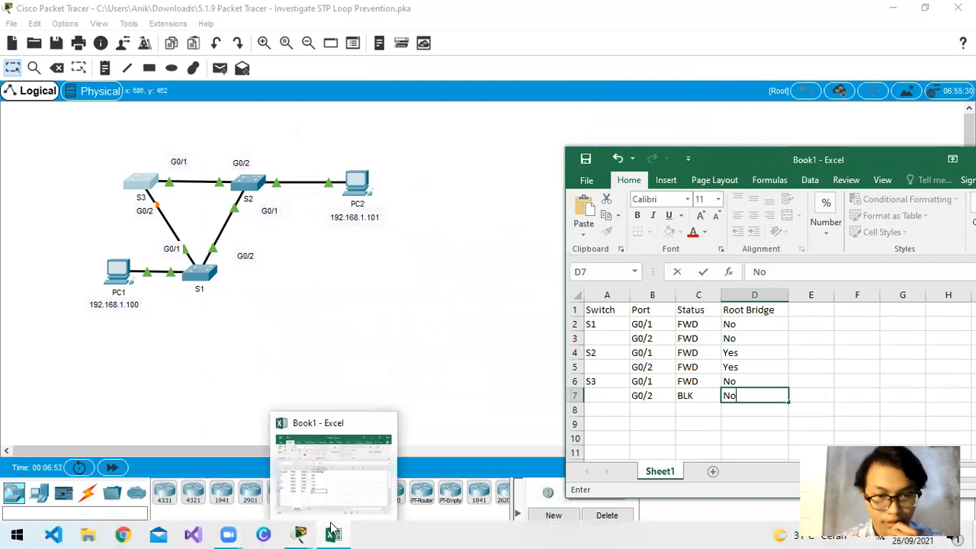
drag(871, 160, 618, 142)
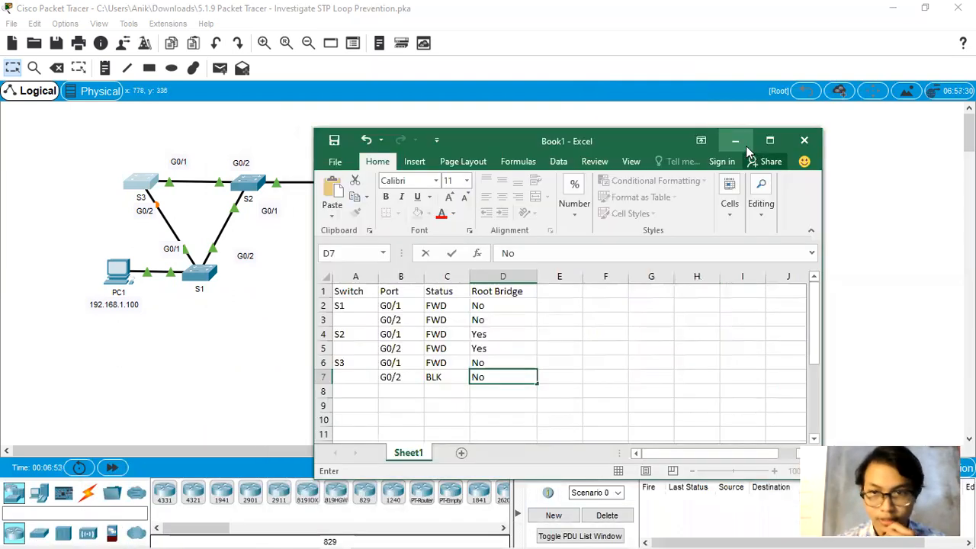
click(746, 146)
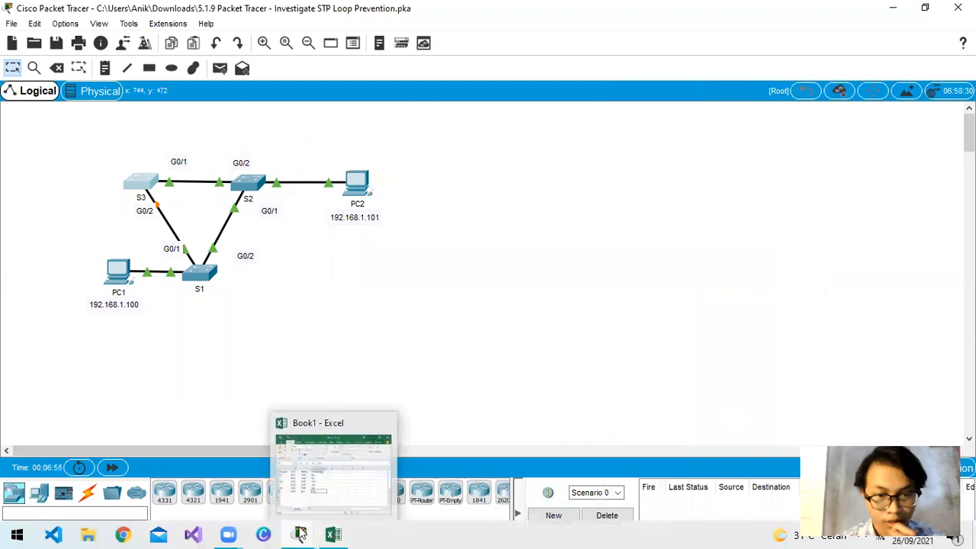
Step: Read the link light and blocking port questions in the PT Activity instructions against the topology, continuing to Part 2 Step 1
mouse_move(299, 534)
click(217, 473)
drag(926, 224, 925, 244)
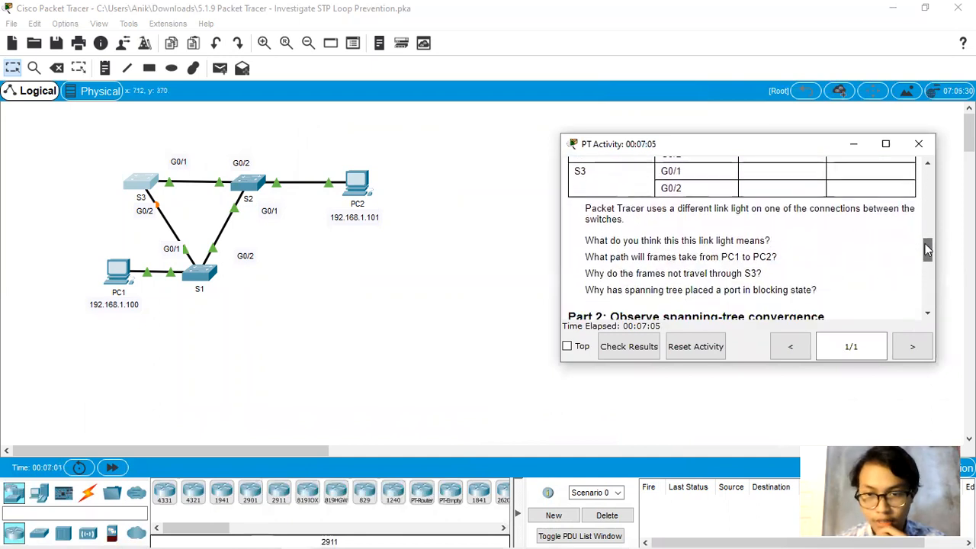
click(887, 144)
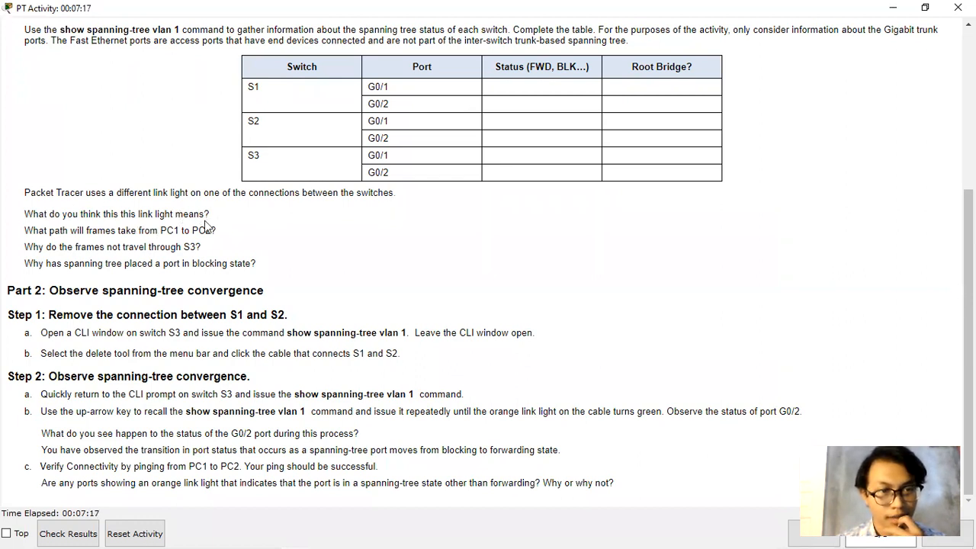
click(926, 8)
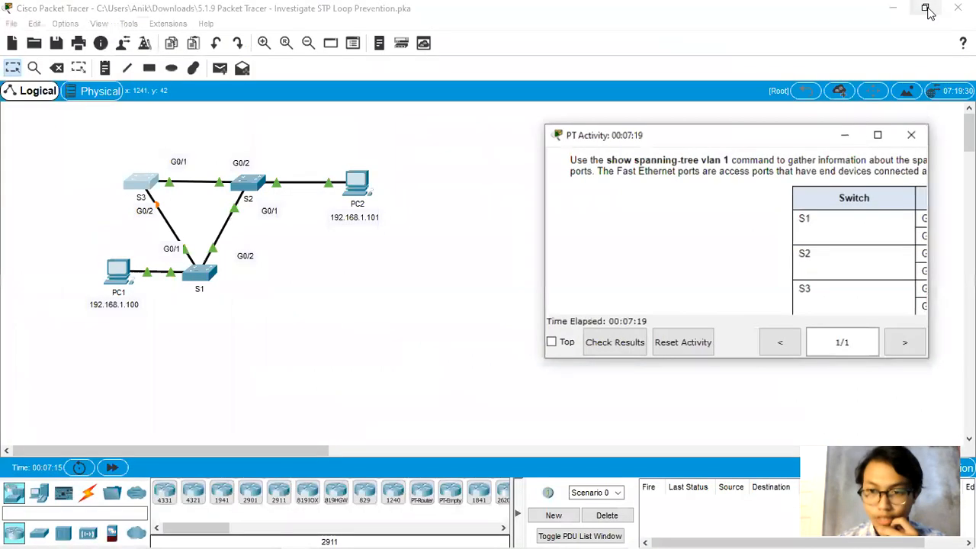
mouse_move(931, 253)
mouse_down()
mouse_move(930, 275)
mouse_move(929, 264)
mouse_up()
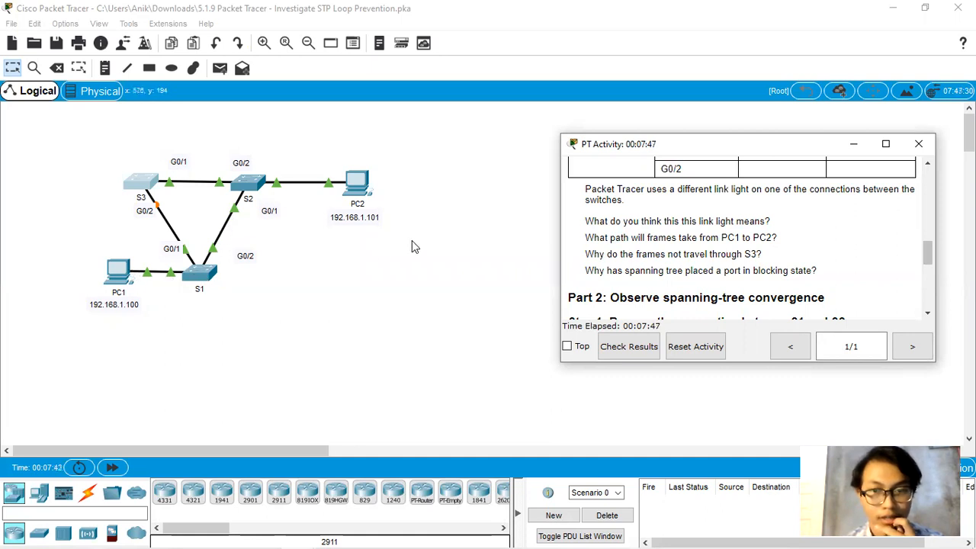
drag(930, 256, 929, 247)
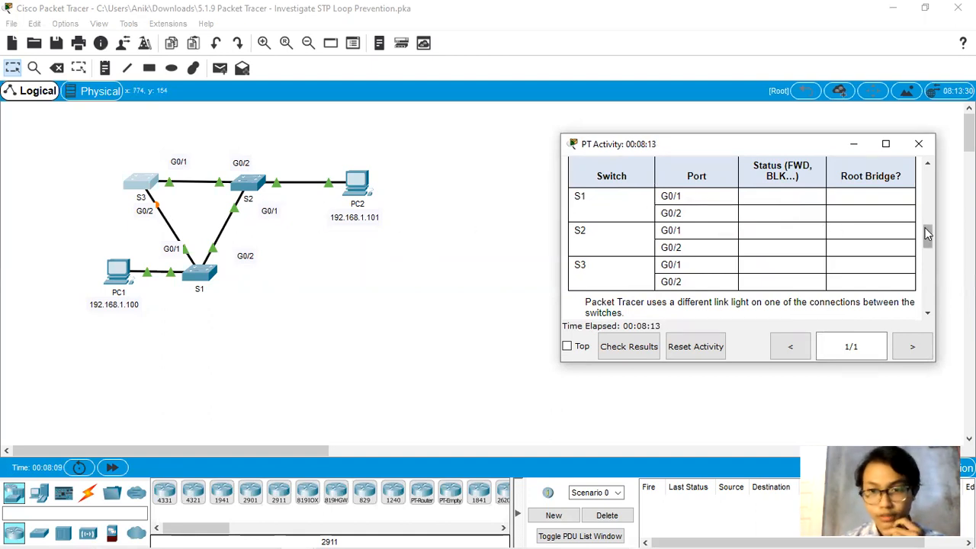
drag(924, 230, 926, 247)
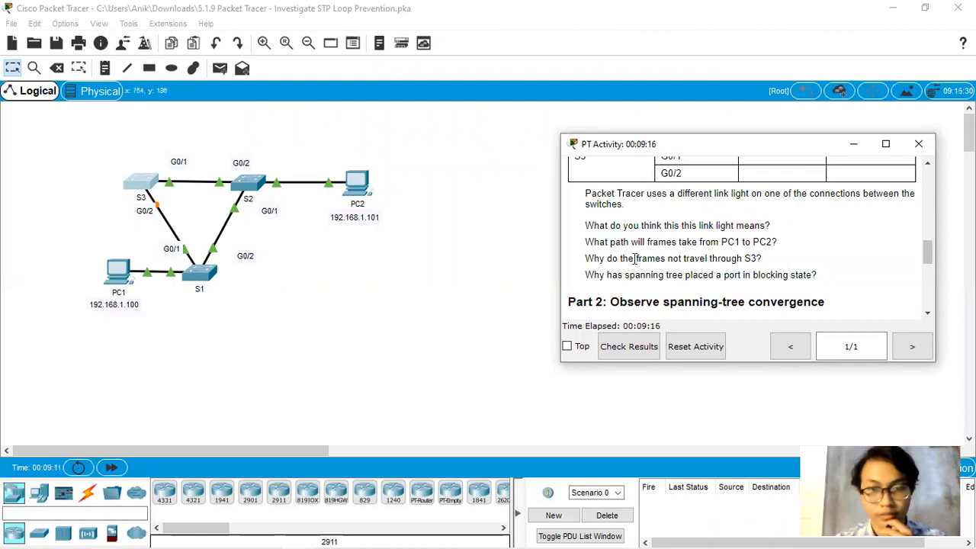
scroll(925, 261, down, 3)
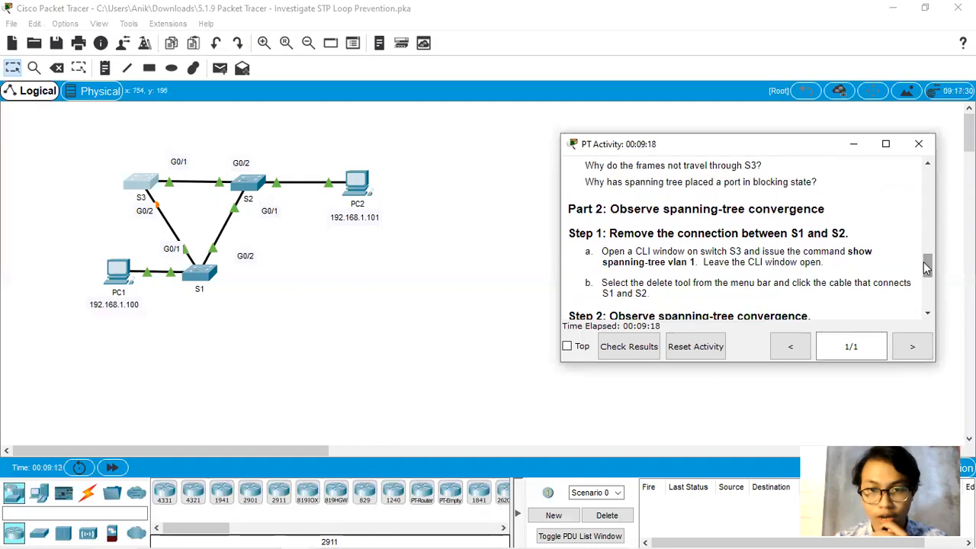
drag(926, 265, 927, 269)
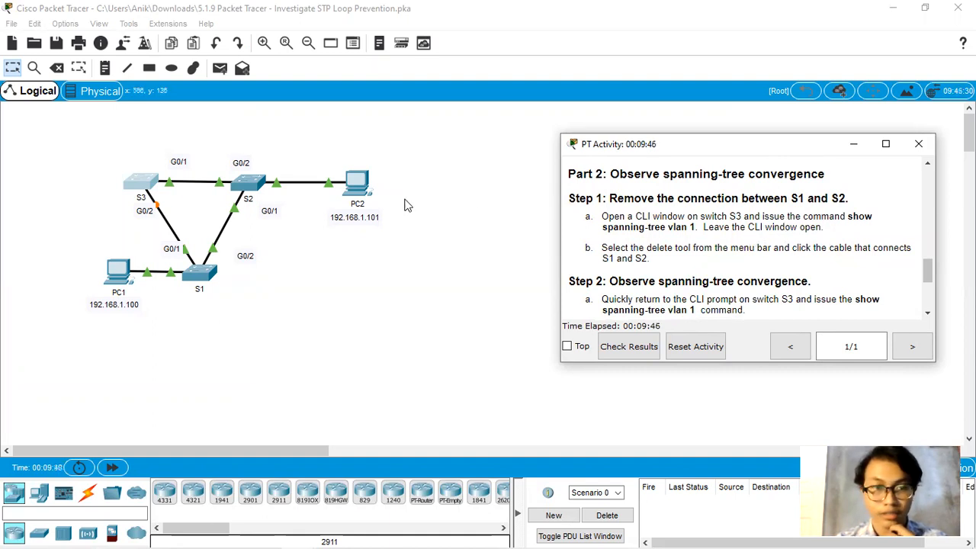
Step: Reopen the S3 console, rerun show spanning-tree vlan 1, and move the window aside, leaving it open
click(139, 189)
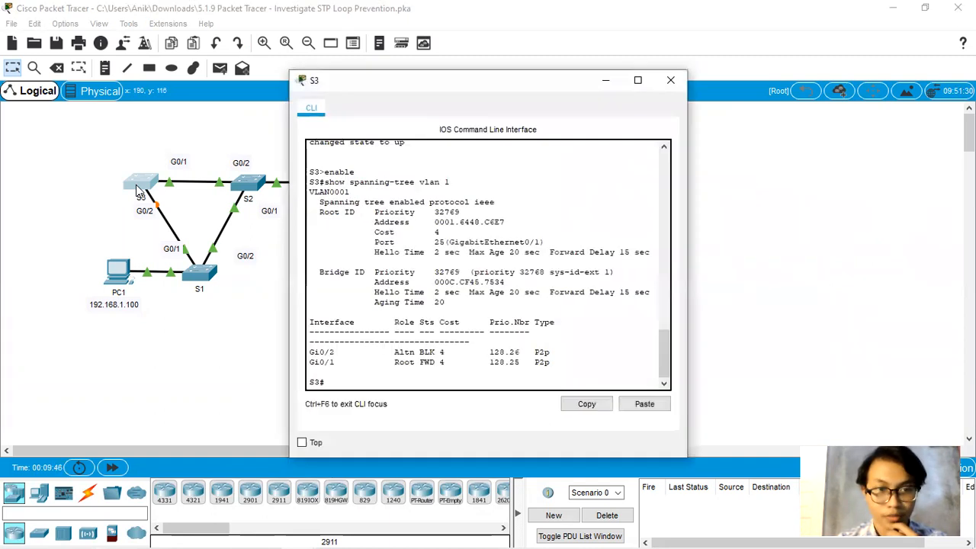
key(Up)
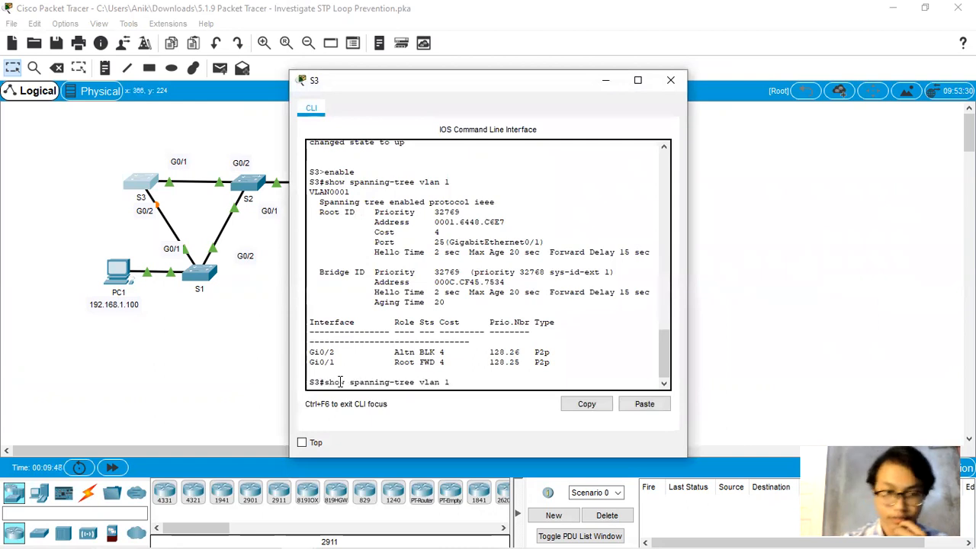
key(Return)
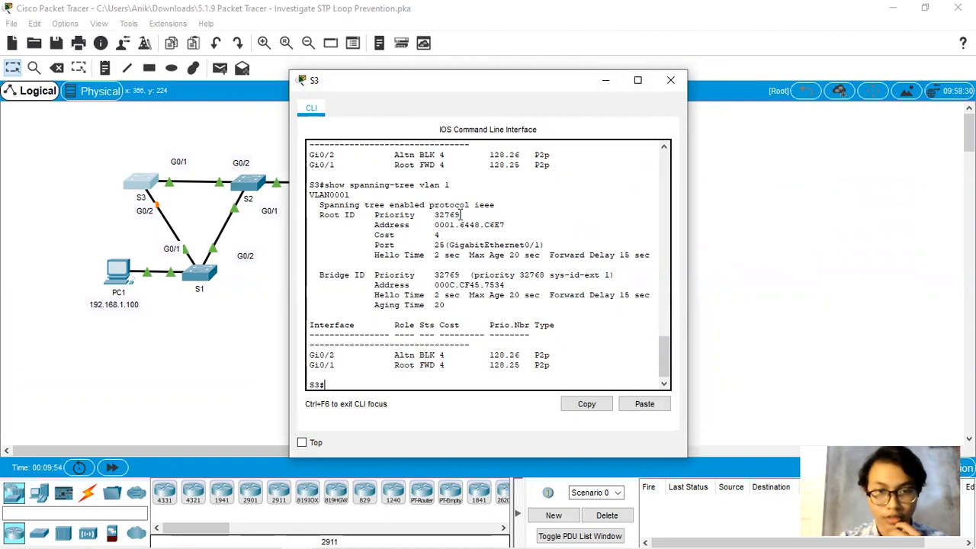
drag(544, 81, 457, 77)
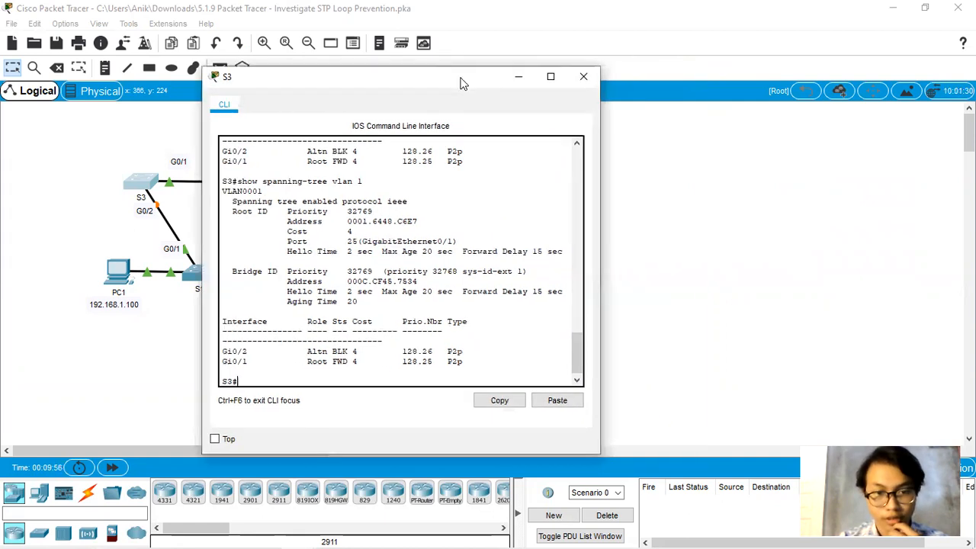
Step: Read Part 2 Step 2 in the PT Activity instructions, move them clear of the S3 console, and return to the console
mouse_move(294, 532)
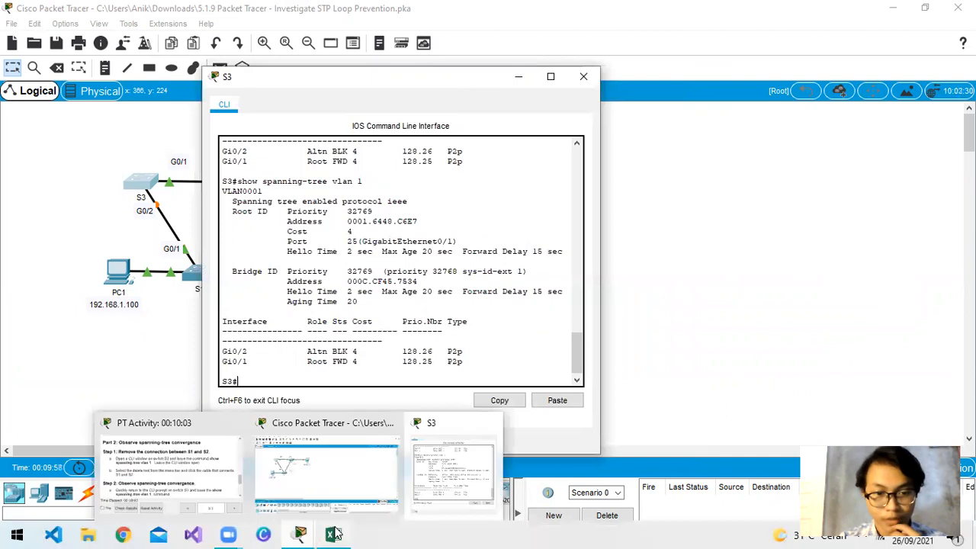
click(161, 508)
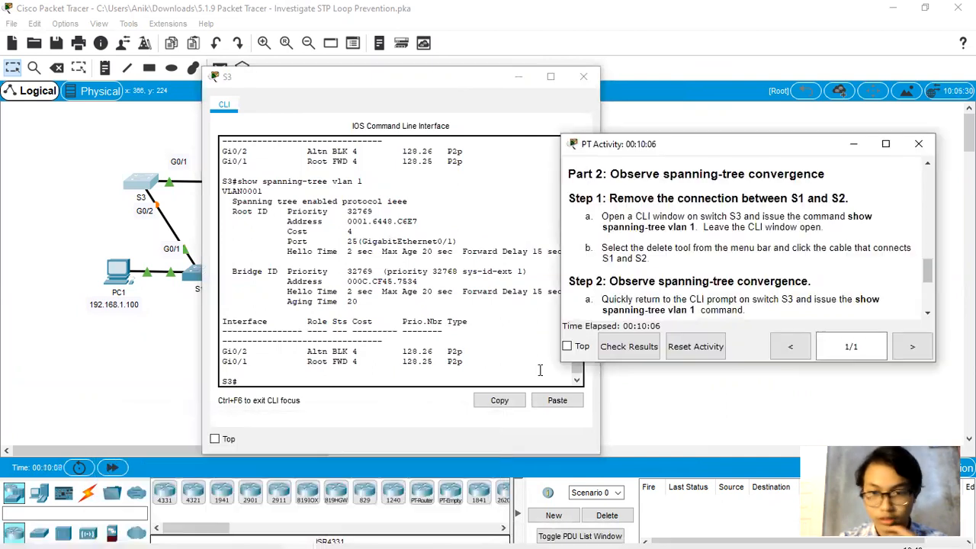
scroll(926, 274, down, 3)
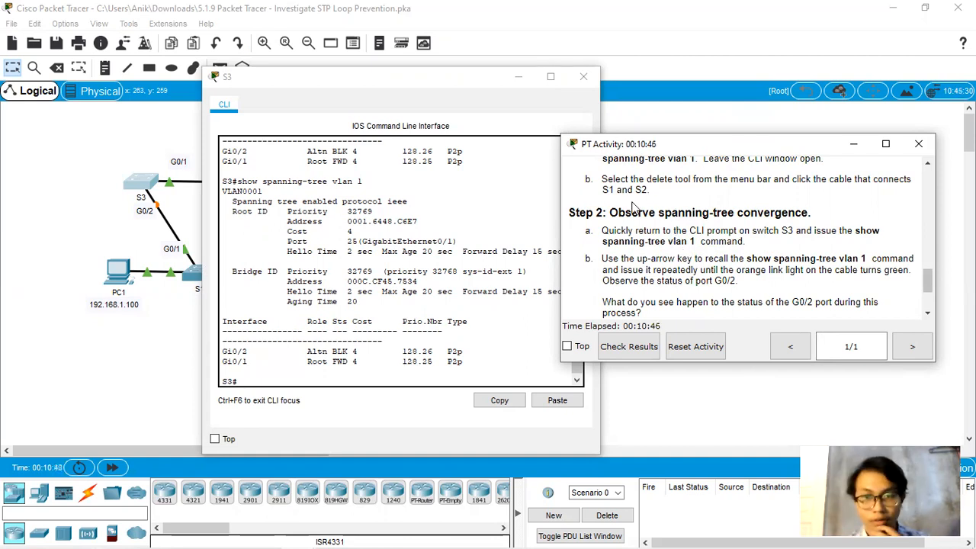
drag(634, 145, 702, 339)
click(384, 81)
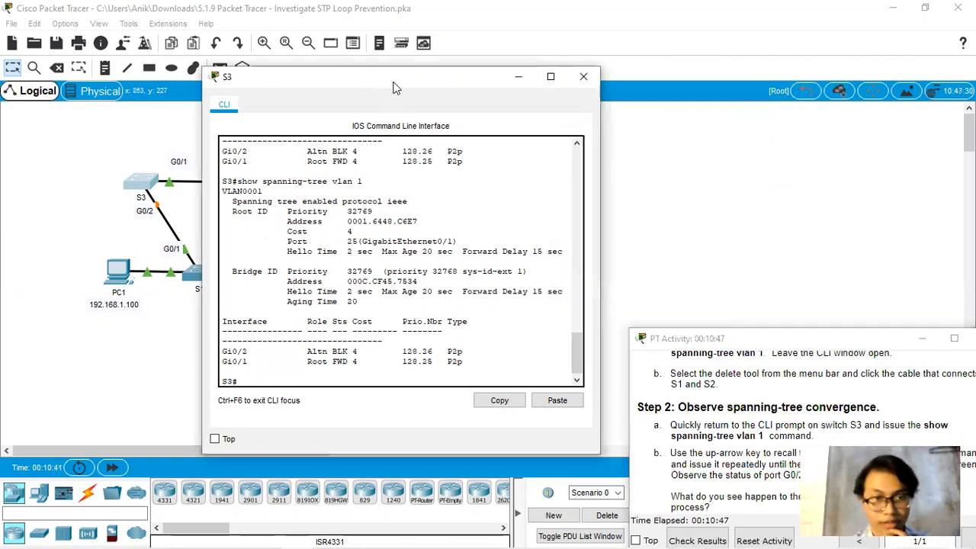
Step: Clear the S3 console off the topology, delete the cable connecting S1 and S2, and return to the Select tool
drag(393, 87, 694, 84)
click(415, 263)
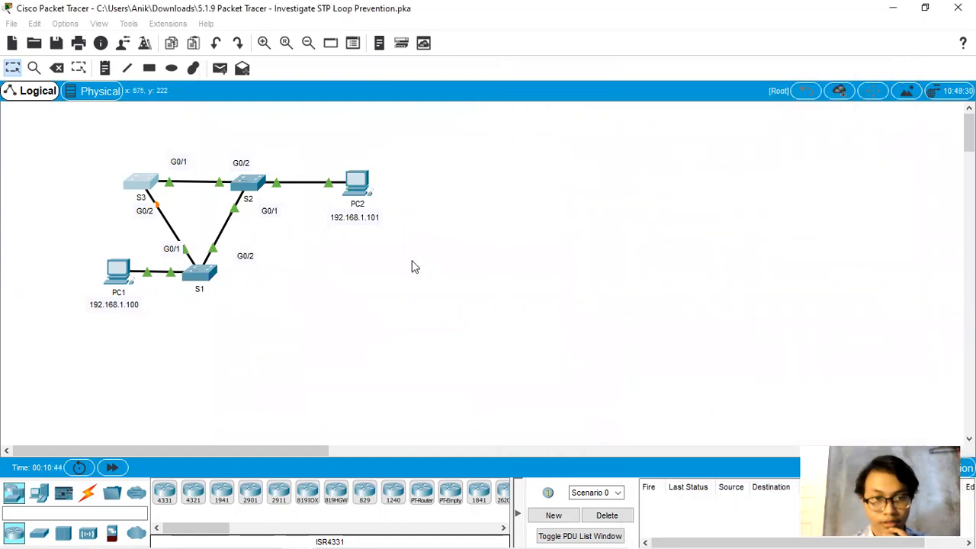
click(60, 70)
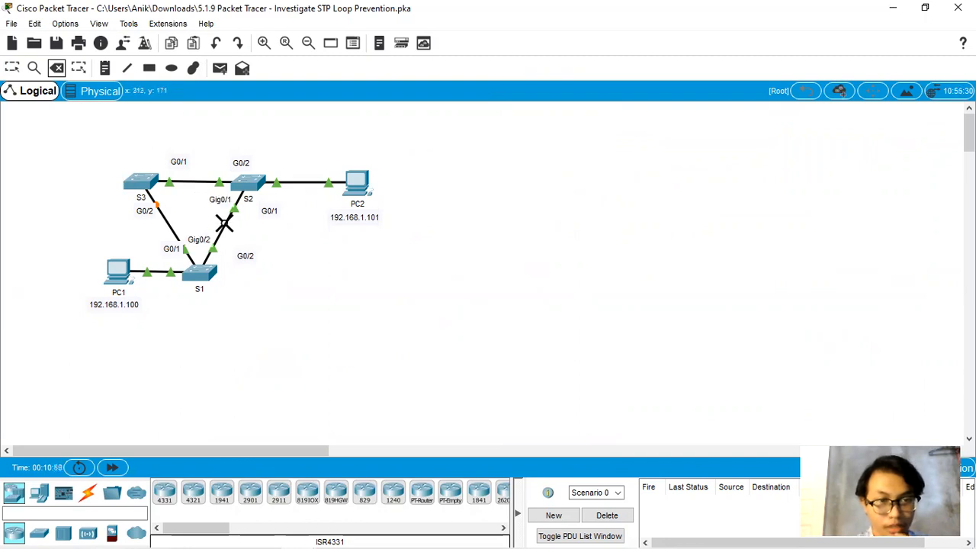
click(225, 223)
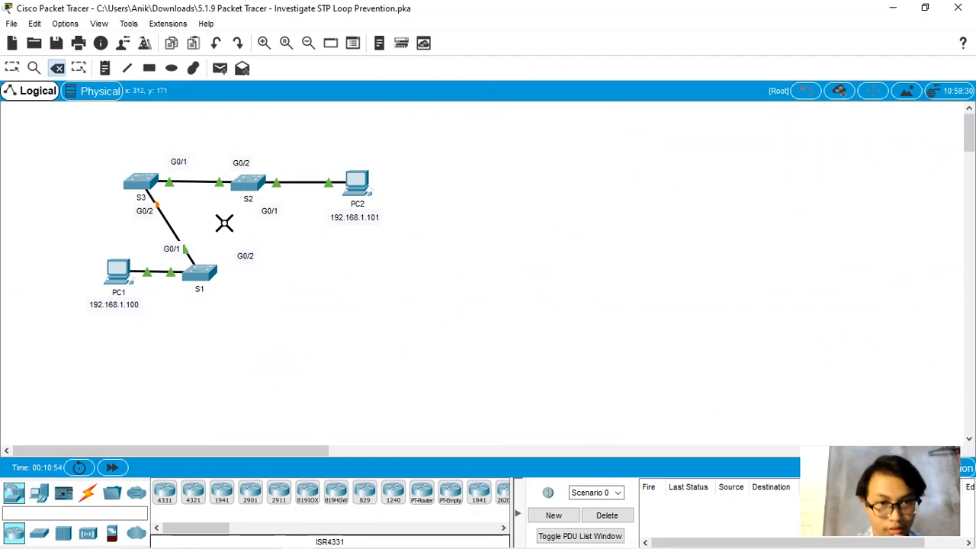
click(11, 68)
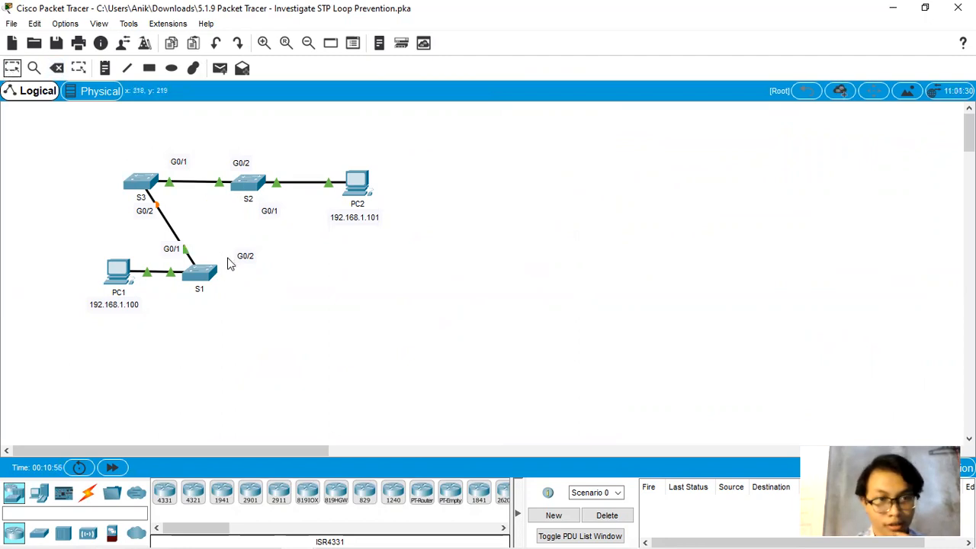
Step: Bring back the S3 console beside the switch triangle and repeatedly run show spanning-tree vlan 1 to check port G0/2's status
mouse_move(297, 534)
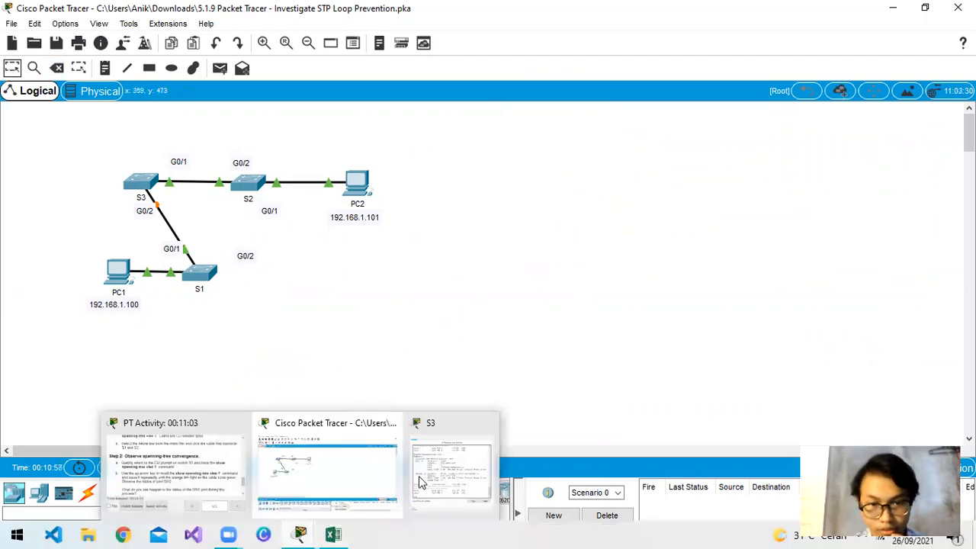
click(457, 465)
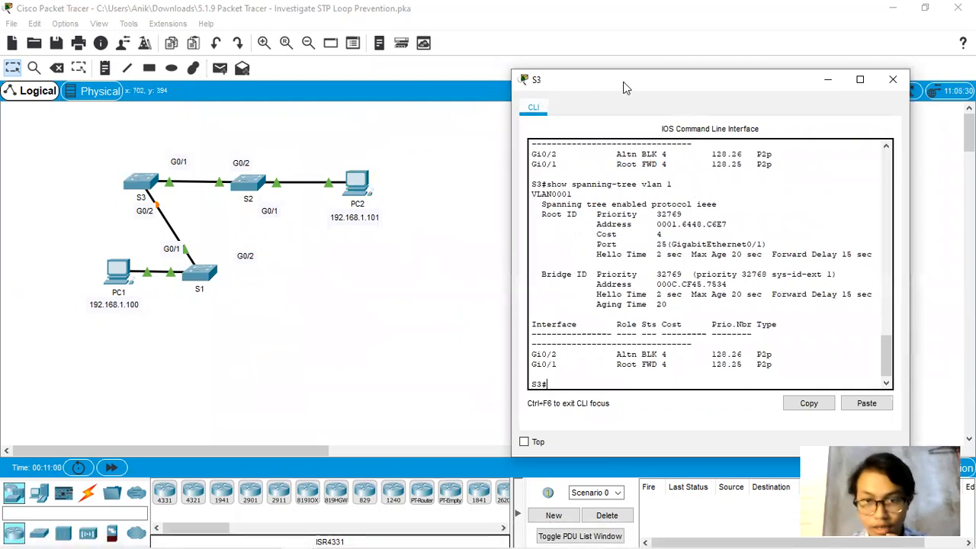
drag(623, 81, 448, 64)
key(Up)
key(Down)
key(Up)
key(Down)
key(Up)
key(Down)
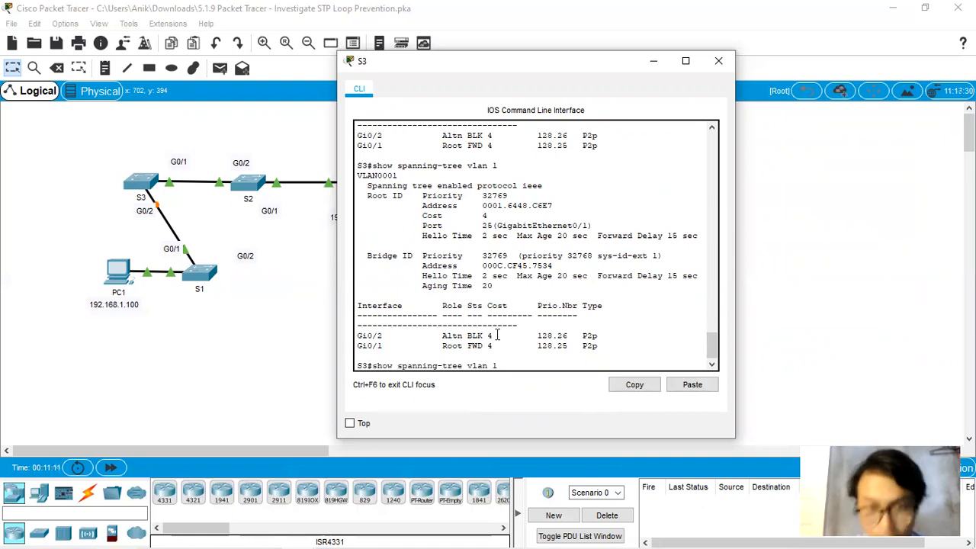
key(Up)
key(Return)
key(Up)
key(Return)
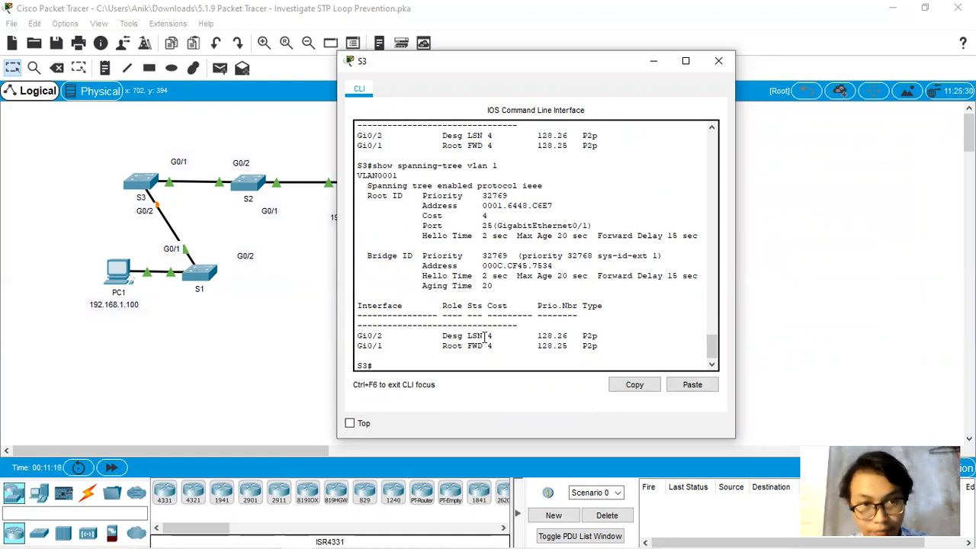
Step: Keep reissuing show spanning-tree vlan 1 on S3 until the G0/2 link light turns green, keeping the topology uncovered
key(Up)
key(Down)
key(Up)
key(Down)
key(Up)
key(Down)
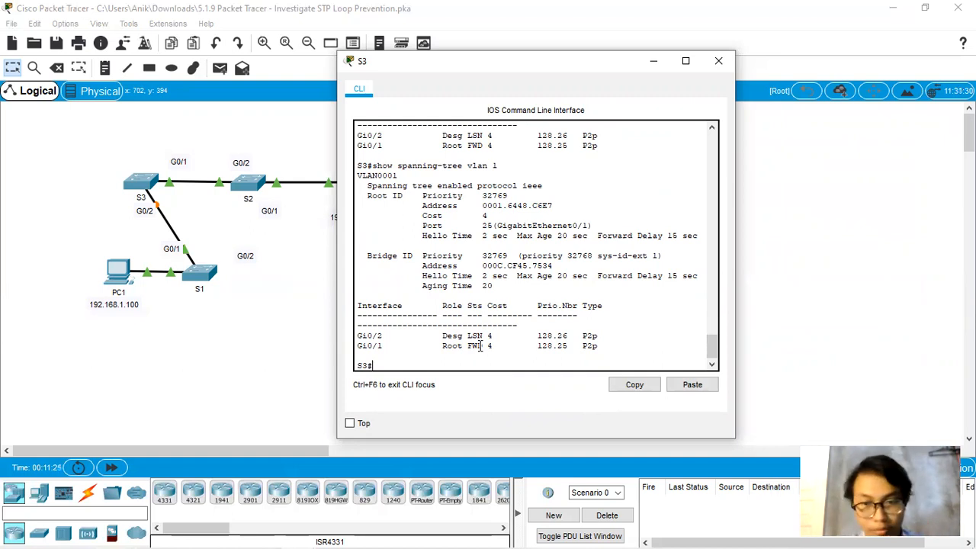
key(Up)
key(Down)
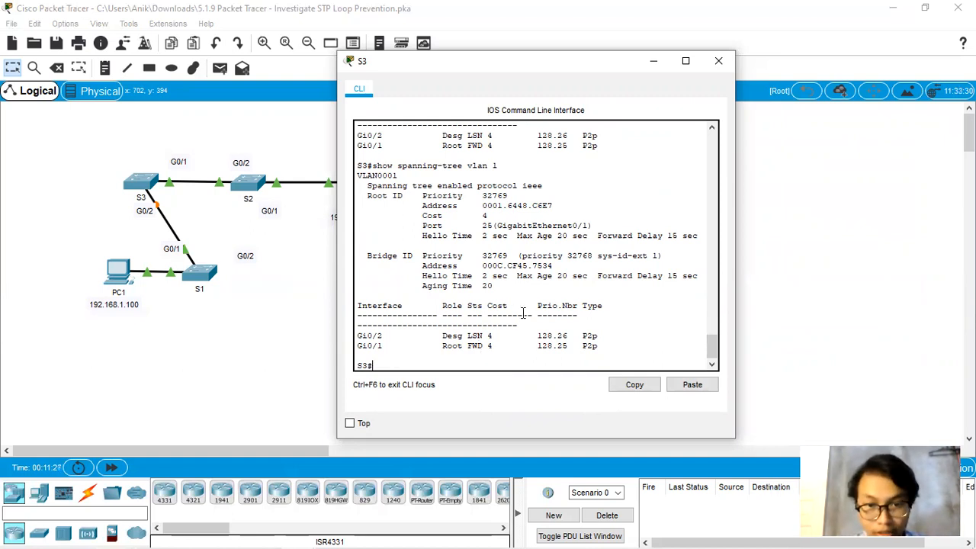
key(Up)
key(Return)
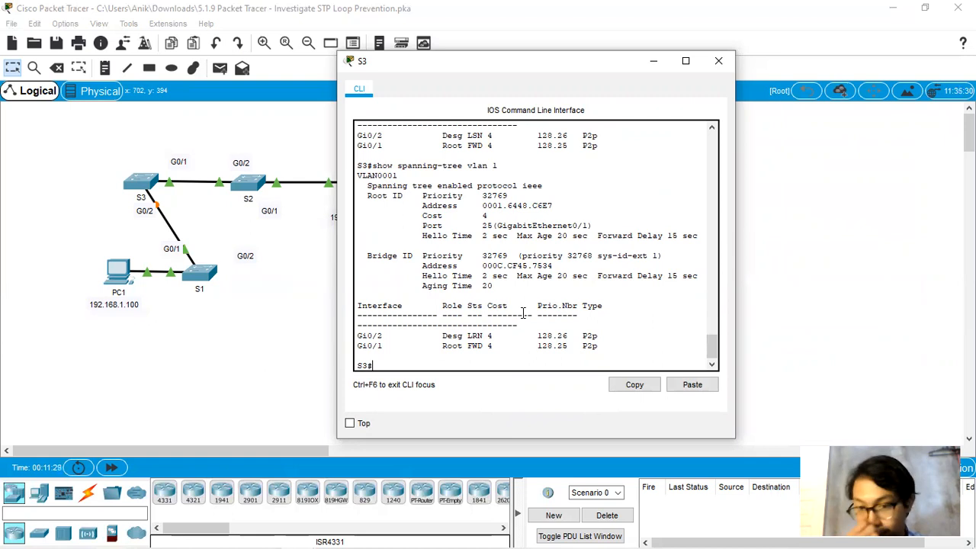
key(Up)
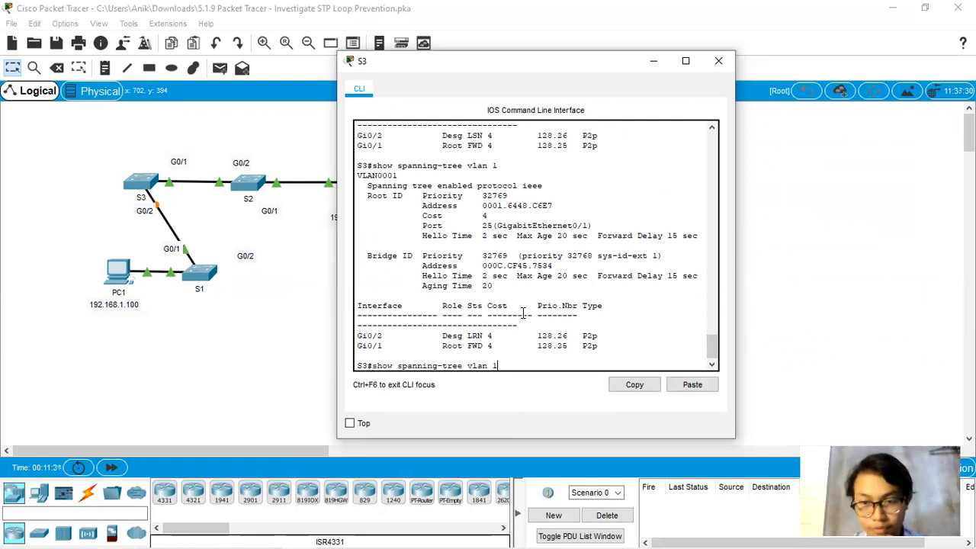
key(Down)
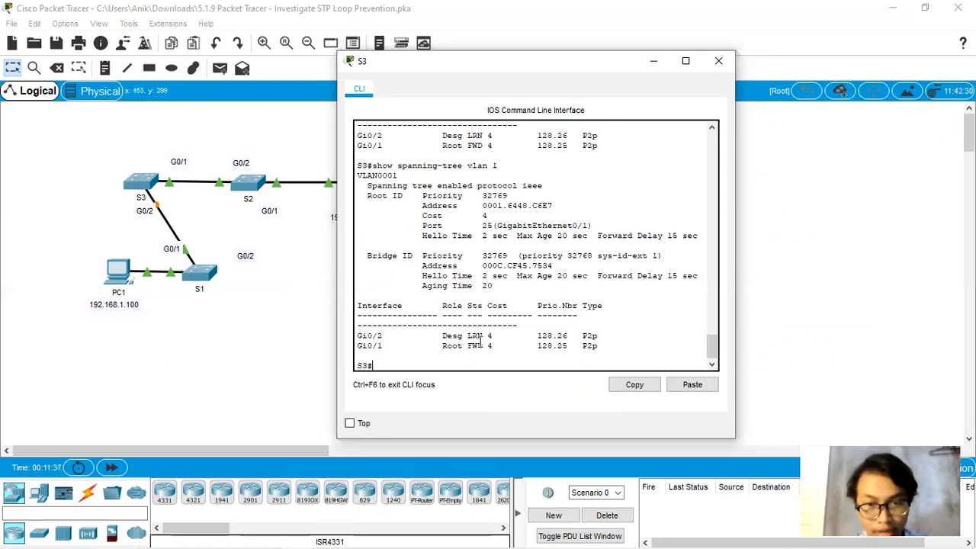
key(Up)
key(Down)
key(Up)
key(Down)
key(Up)
key(Down)
key(Up)
key(Down)
key(Up)
key(Down)
key(Up)
key(Return)
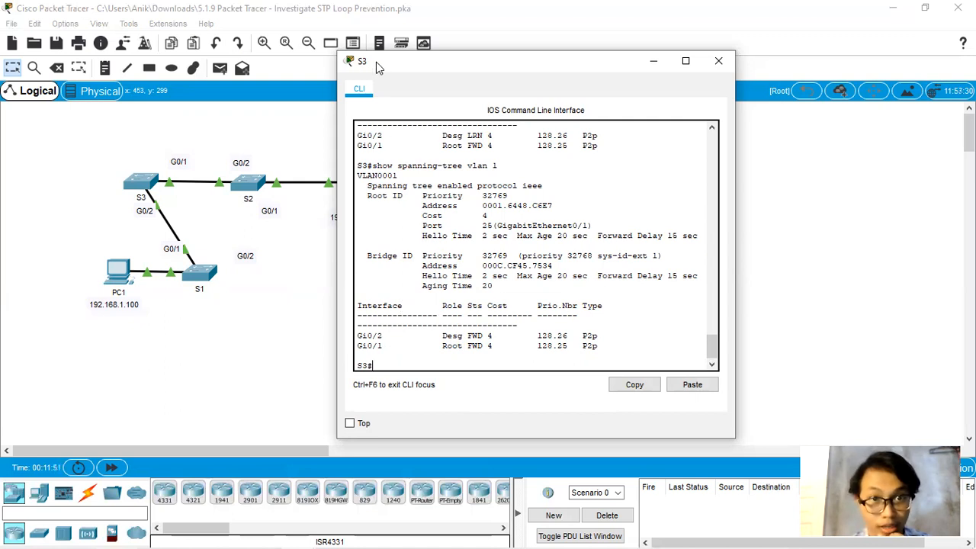
drag(383, 70, 438, 76)
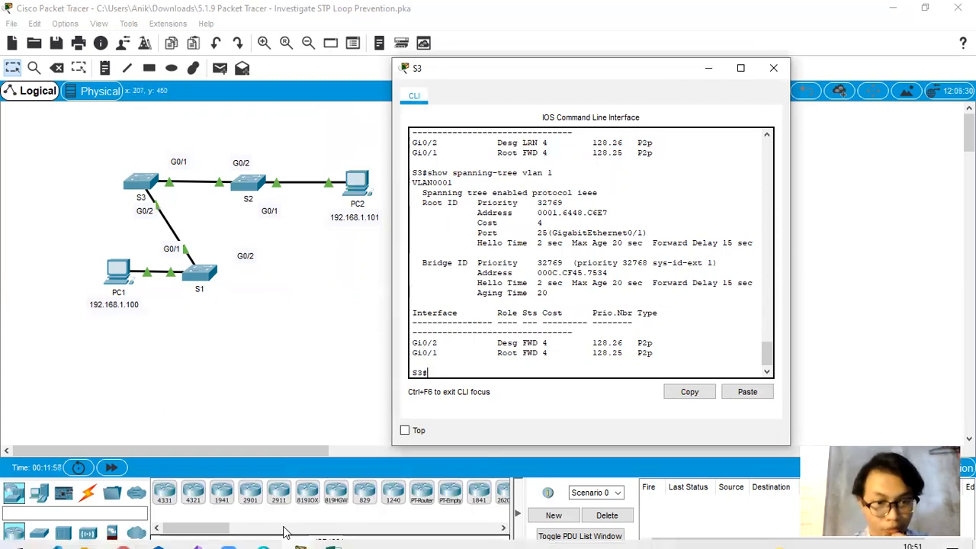
Step: Reread Part 2 Step 2b in the PT Activity instructions and rerun show spanning-tree vlan 1 on S3 to check G0/2
click(168, 465)
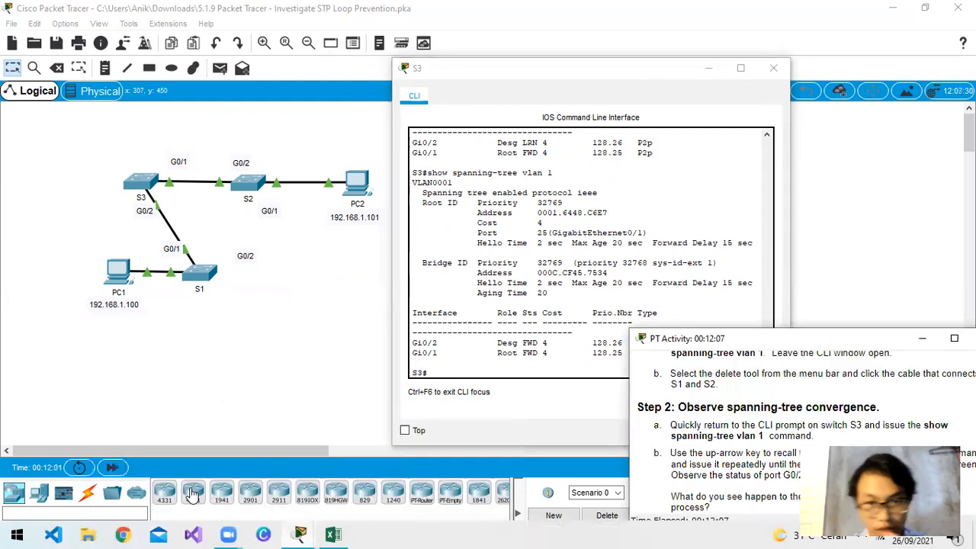
drag(671, 340, 353, 180)
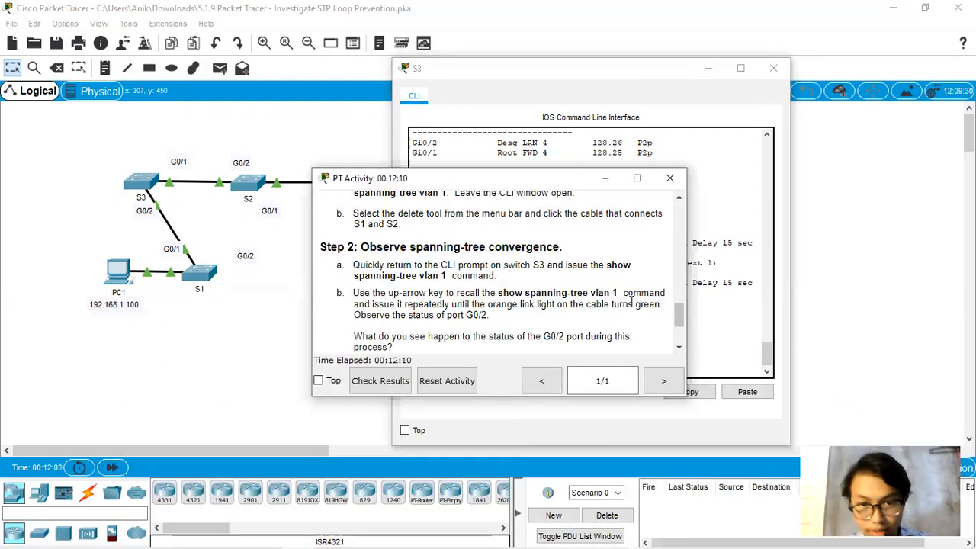
scroll(671, 318, down, 2)
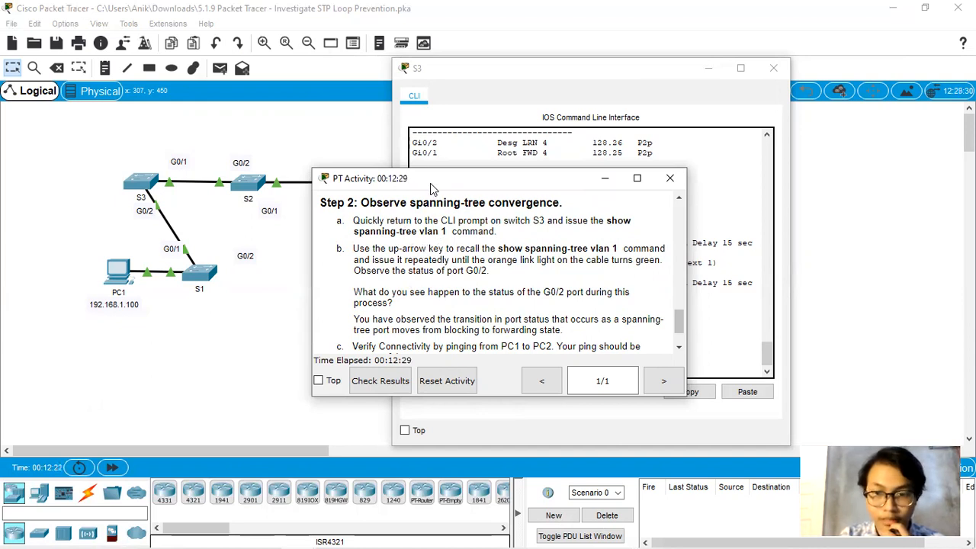
drag(430, 183, 241, 117)
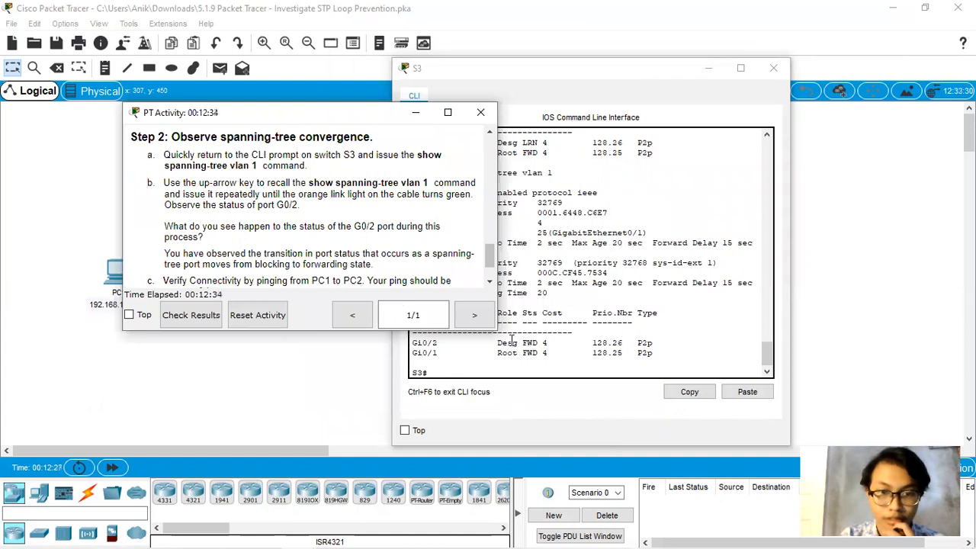
click(460, 374)
key(Up)
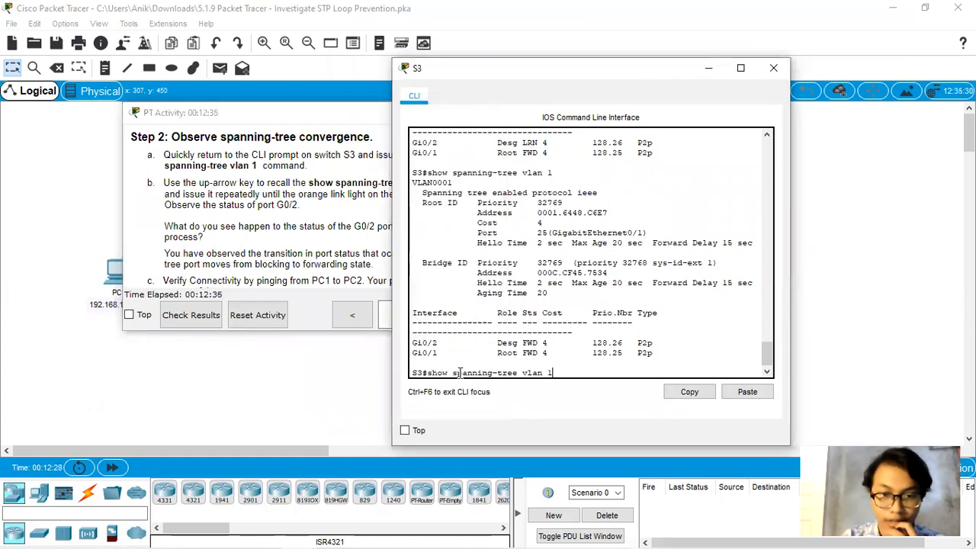
key(Down)
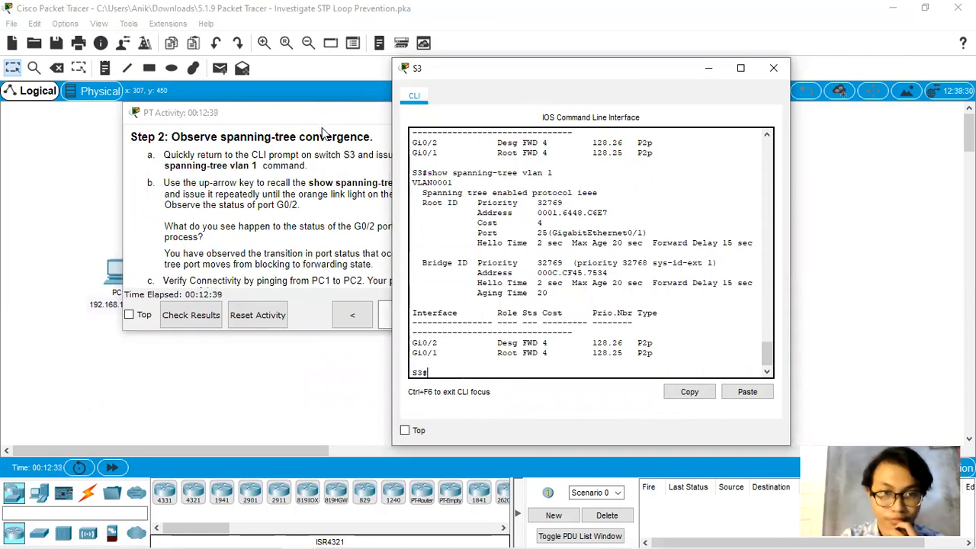
Step: Read the G0/2 port status question and Step 2c in the PT Activity instructions, moving them clear of the topology
click(324, 133)
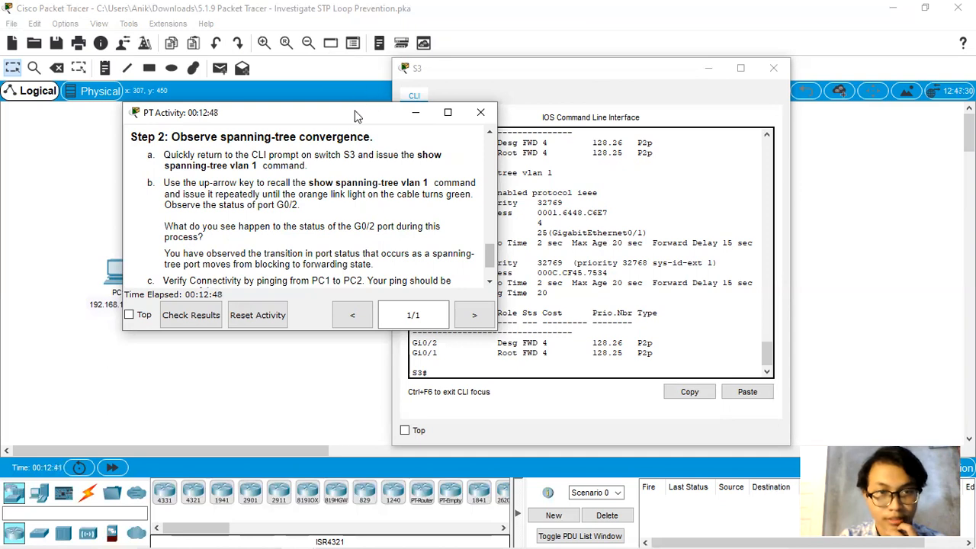
drag(362, 118, 285, 163)
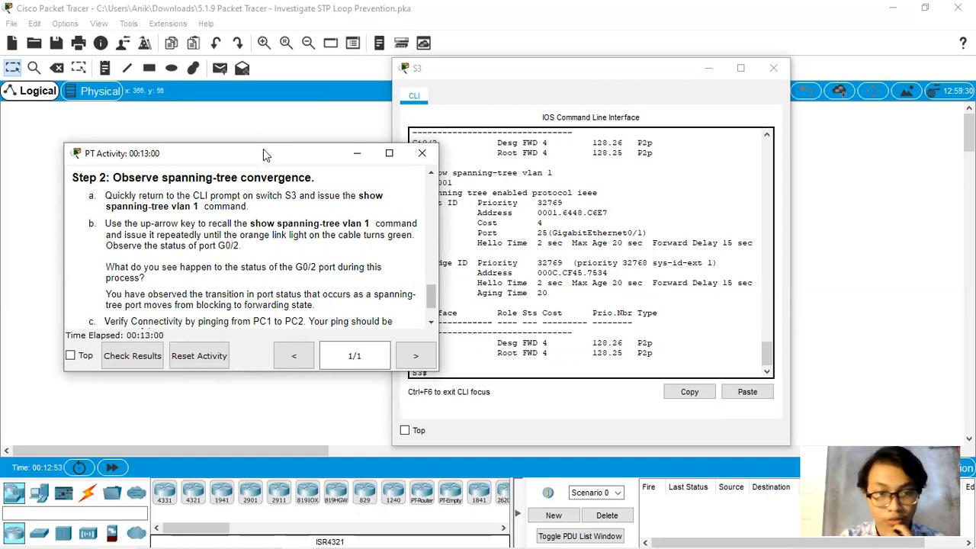
drag(276, 155, 385, 141)
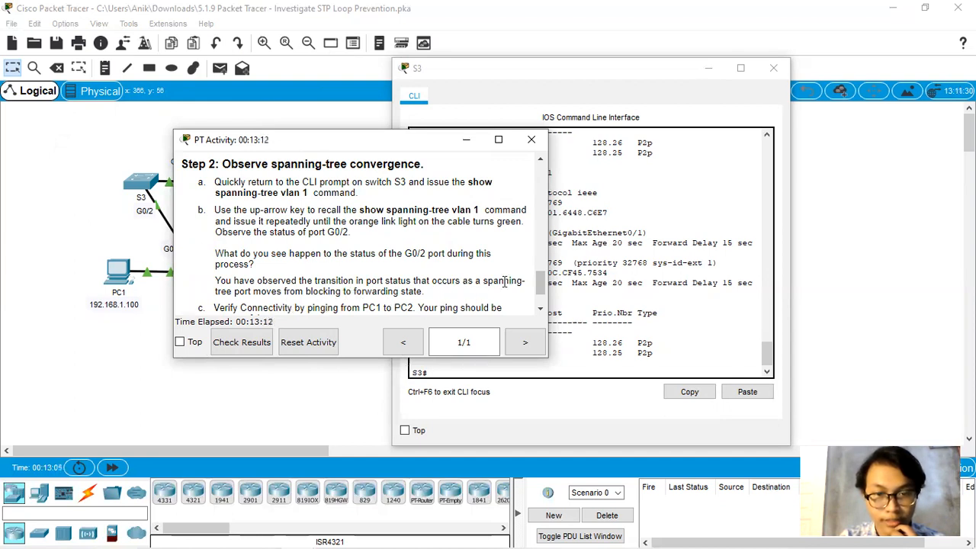
drag(540, 275, 540, 280)
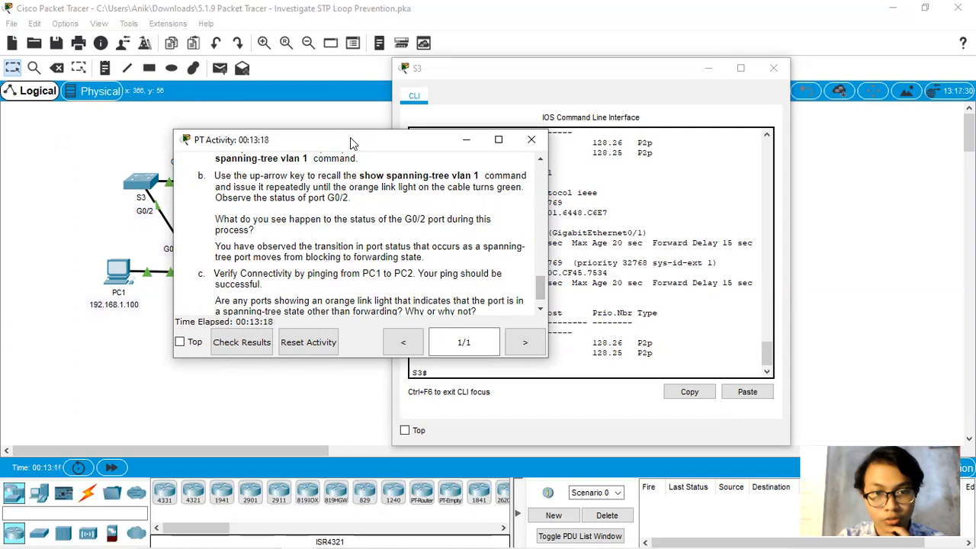
drag(353, 137, 434, 169)
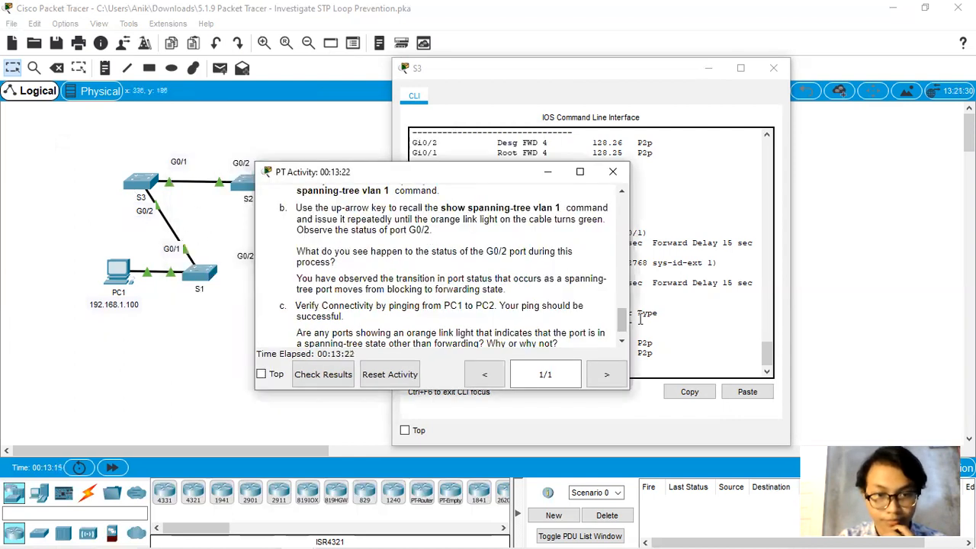
drag(623, 322, 627, 329)
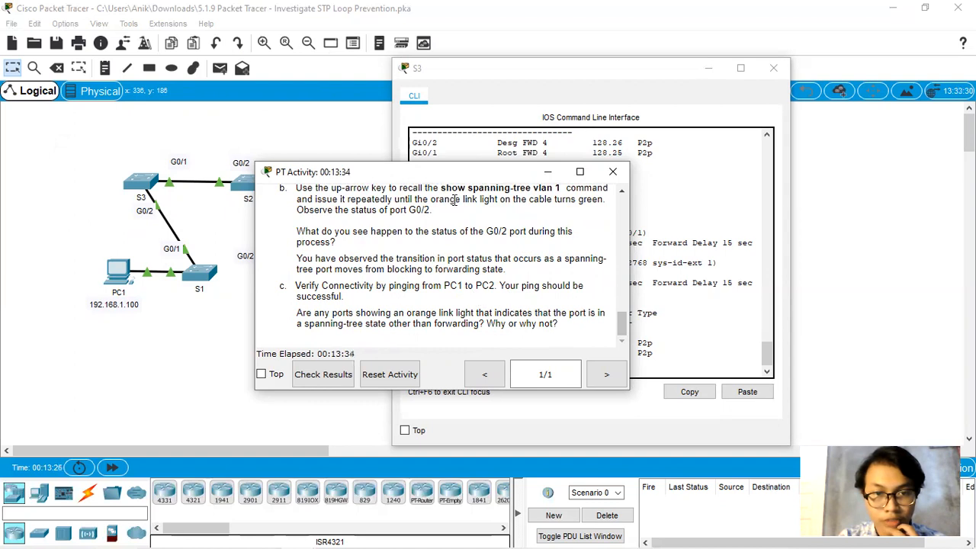
drag(444, 178, 602, 180)
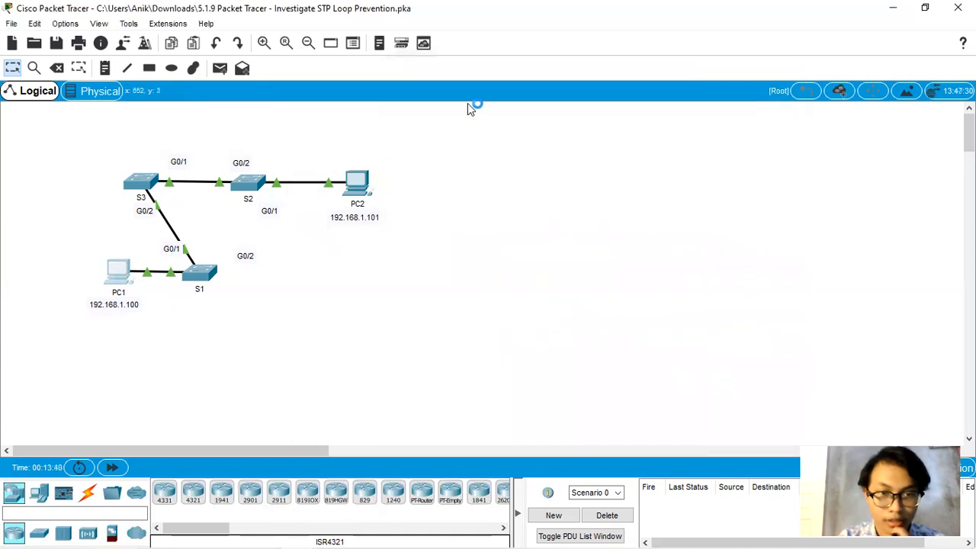
Step: Ping PC2 at 192.168.1.101 from PC1's command prompt, and move the PC1 window off the topology
mouse_move(301, 534)
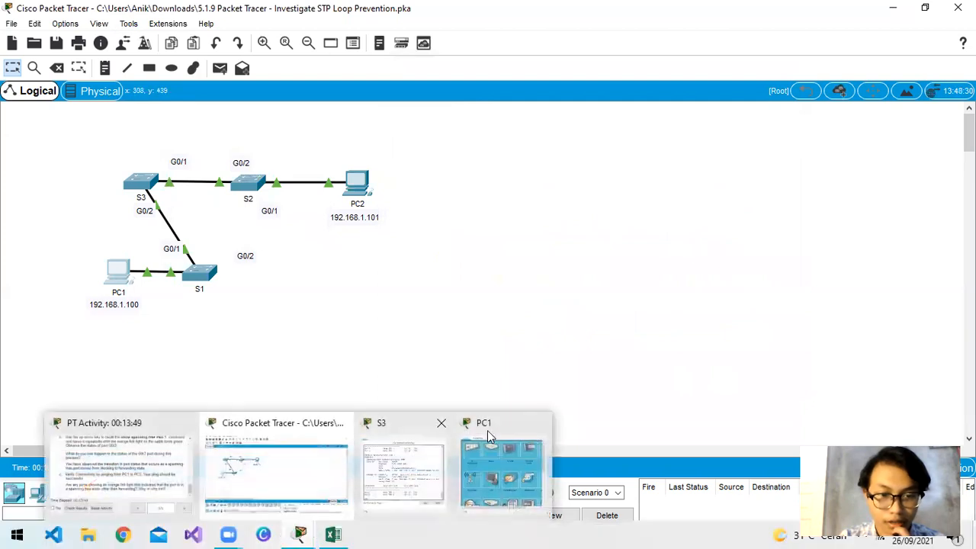
click(489, 436)
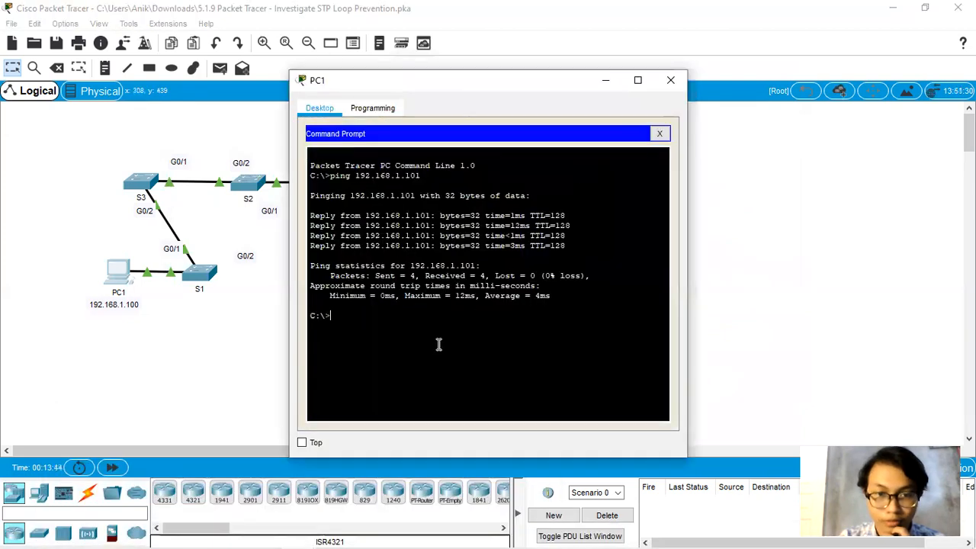
key(Up)
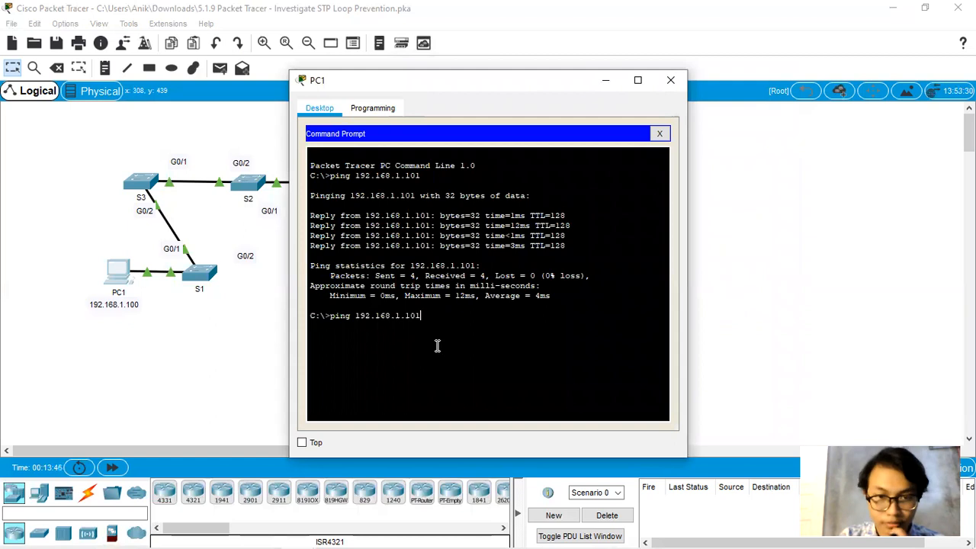
key(Return)
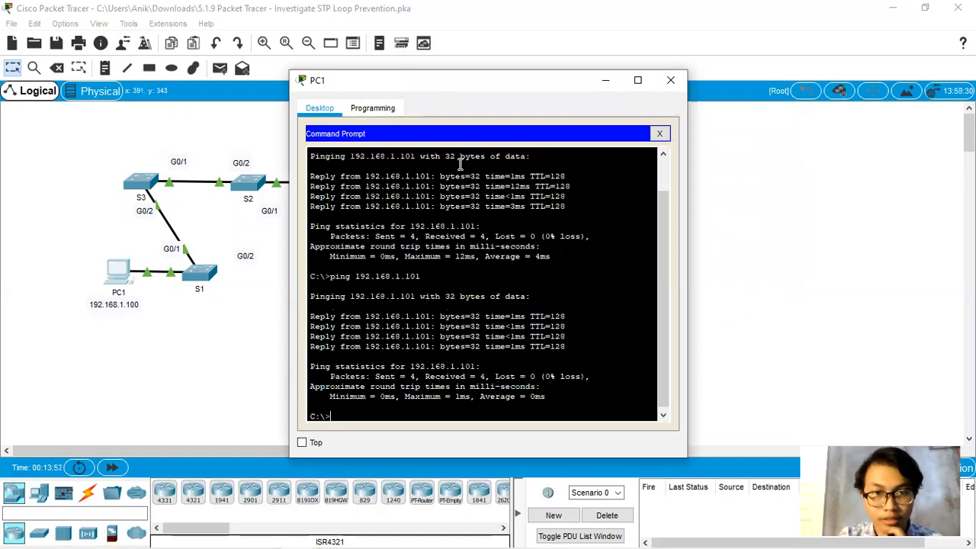
drag(462, 86, 620, 91)
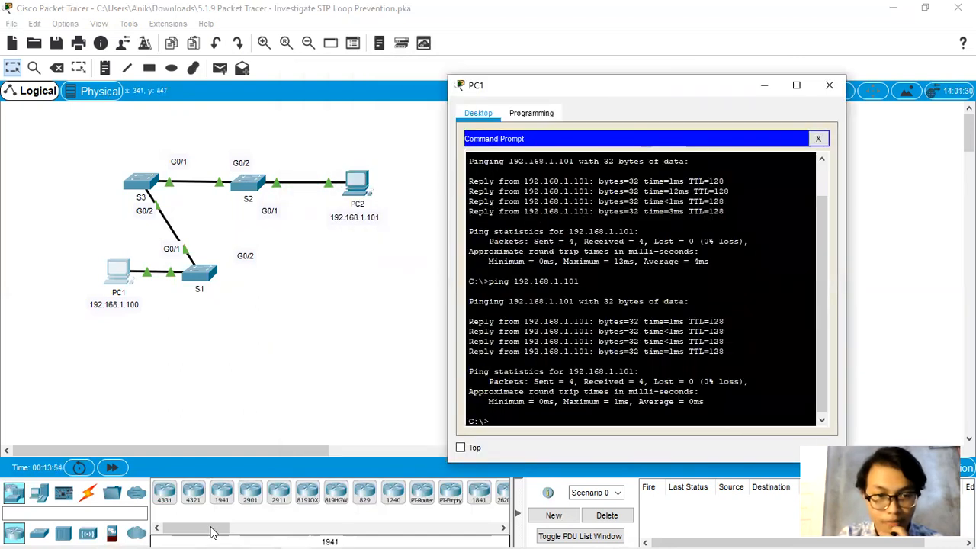
Step: Bring up the PT Activity instructions and compare the final orange link light question with the port lights in the topology
mouse_move(303, 534)
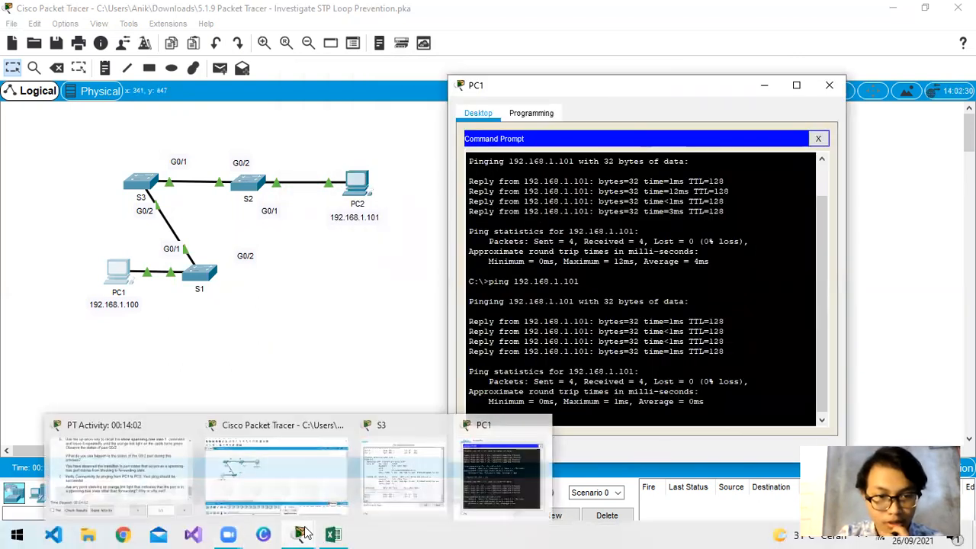
click(152, 467)
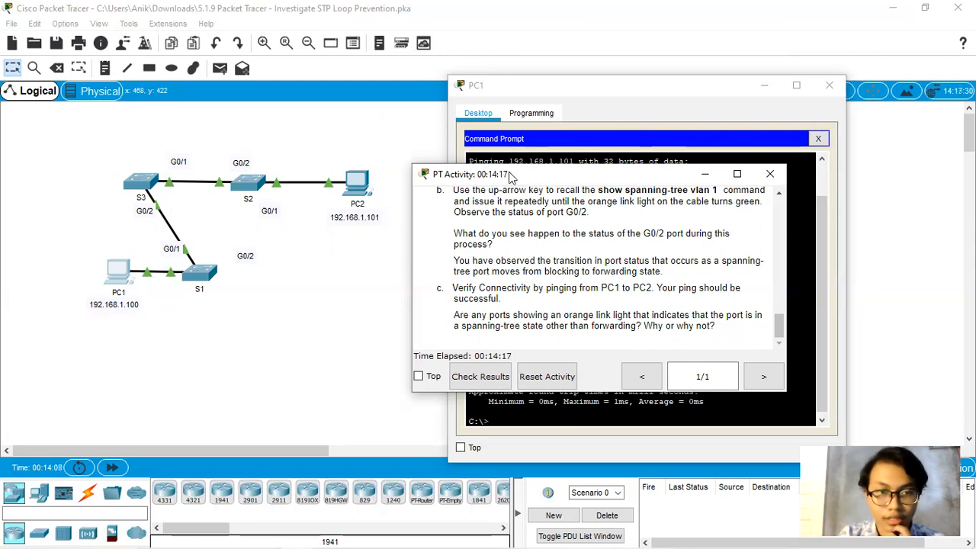
drag(508, 175, 587, 179)
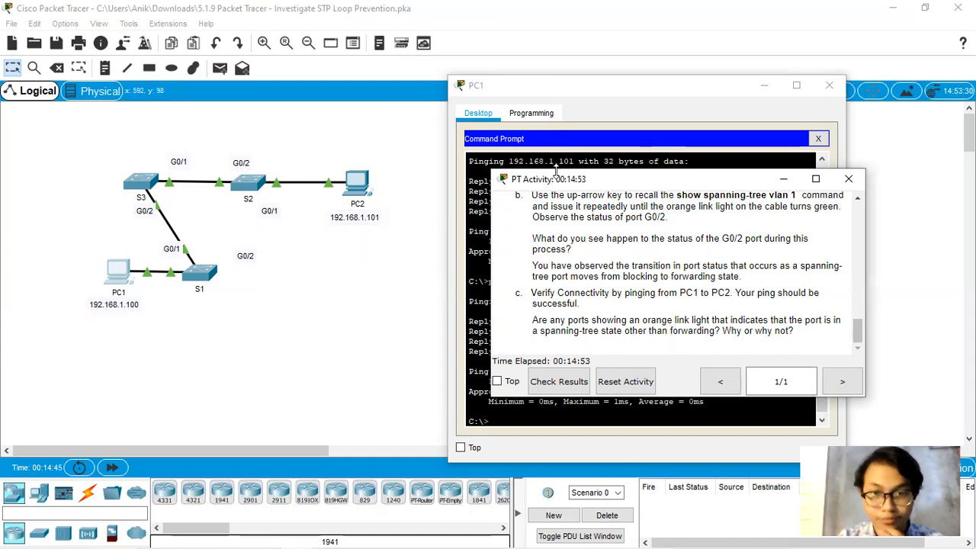
drag(562, 189, 588, 201)
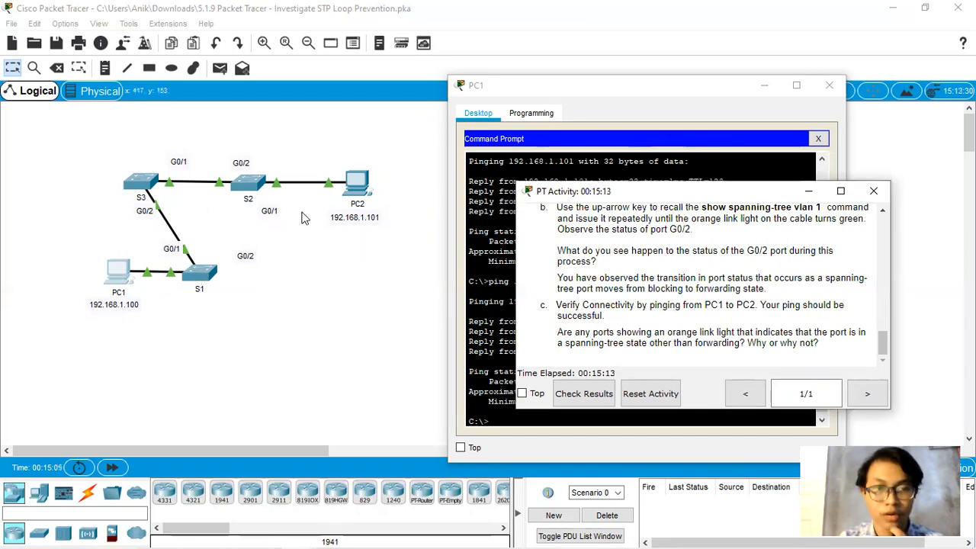
drag(672, 191, 590, 158)
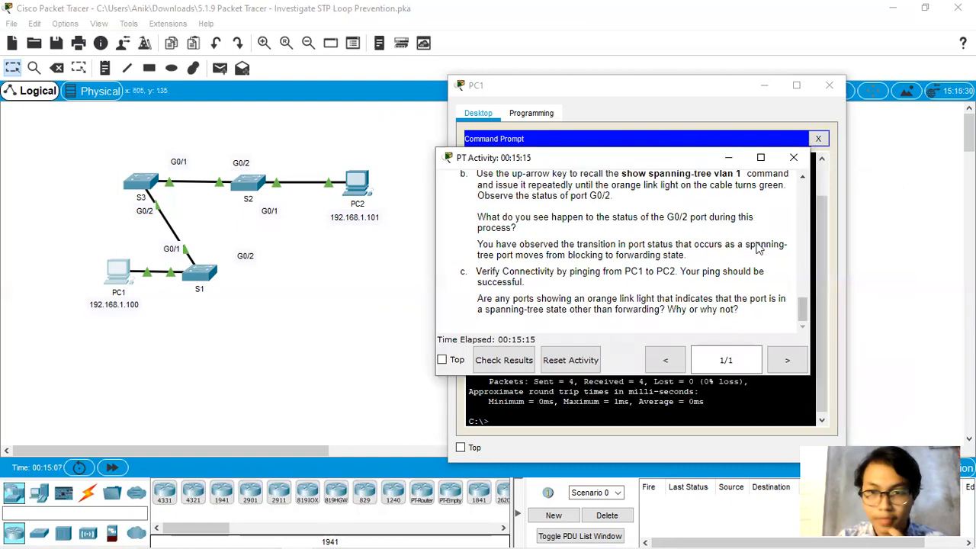